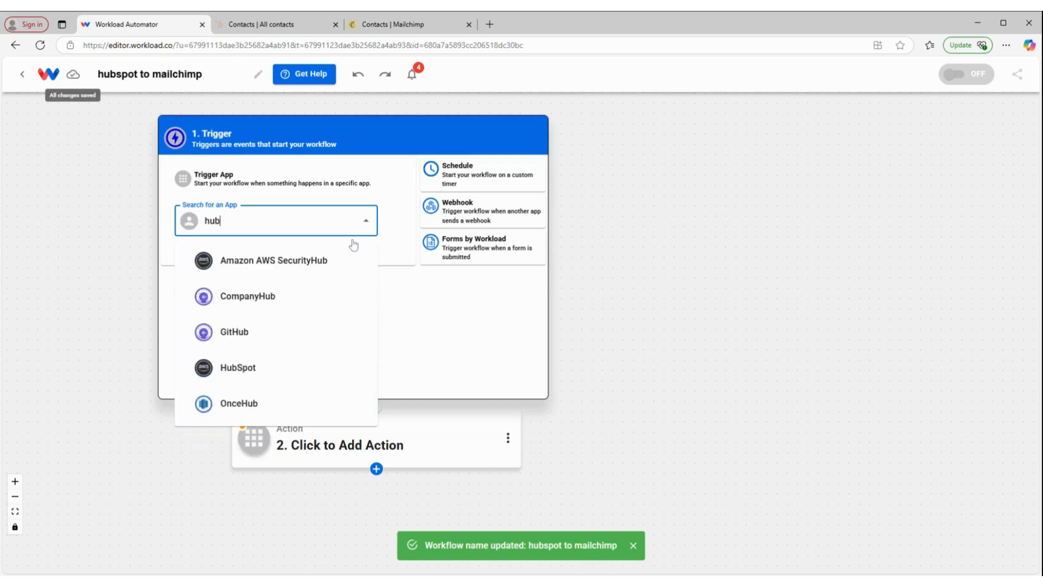
Step: Set the workflow trigger to HubSpot's New Contact event and confirm the connected HubSpot account
left_click(333, 274)
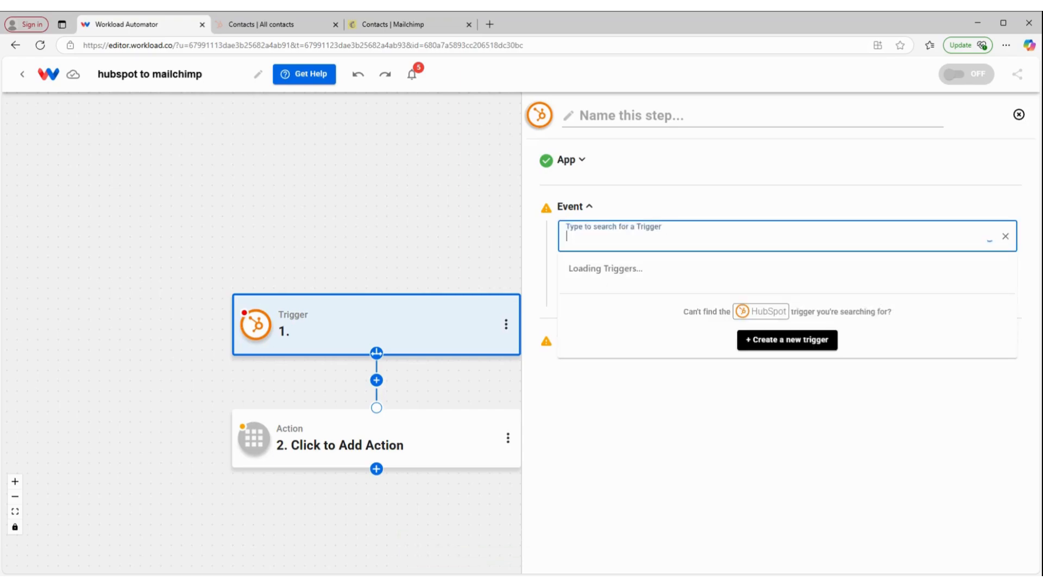
scroll(673, 367, "down", 4)
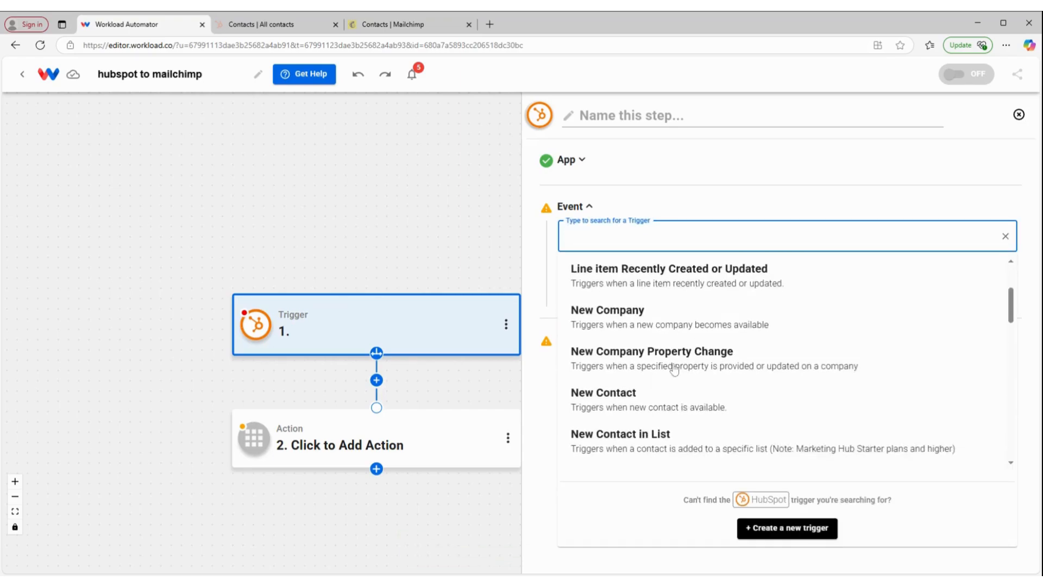
left_click(670, 363)
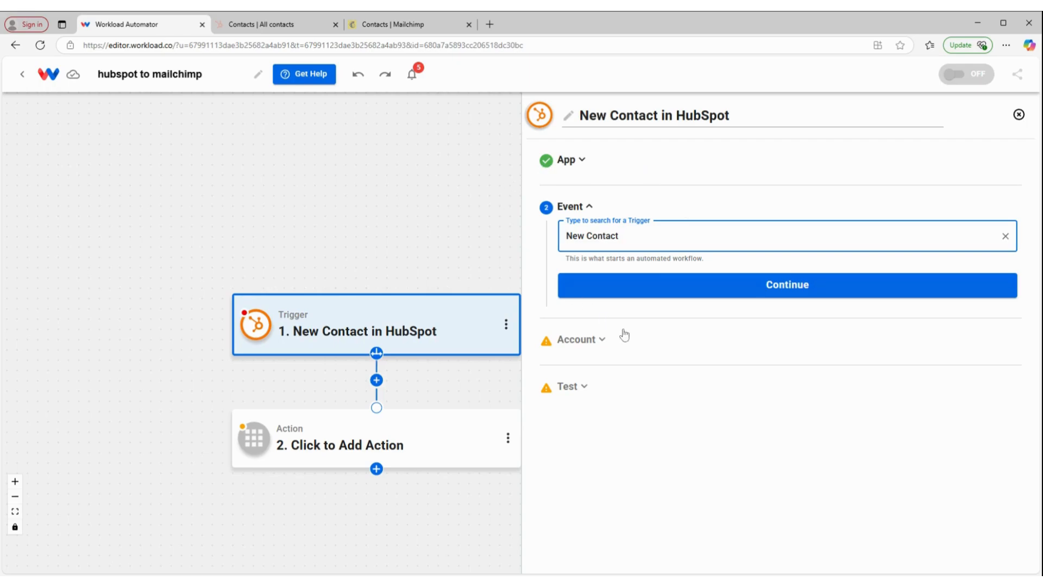
left_click(689, 288)
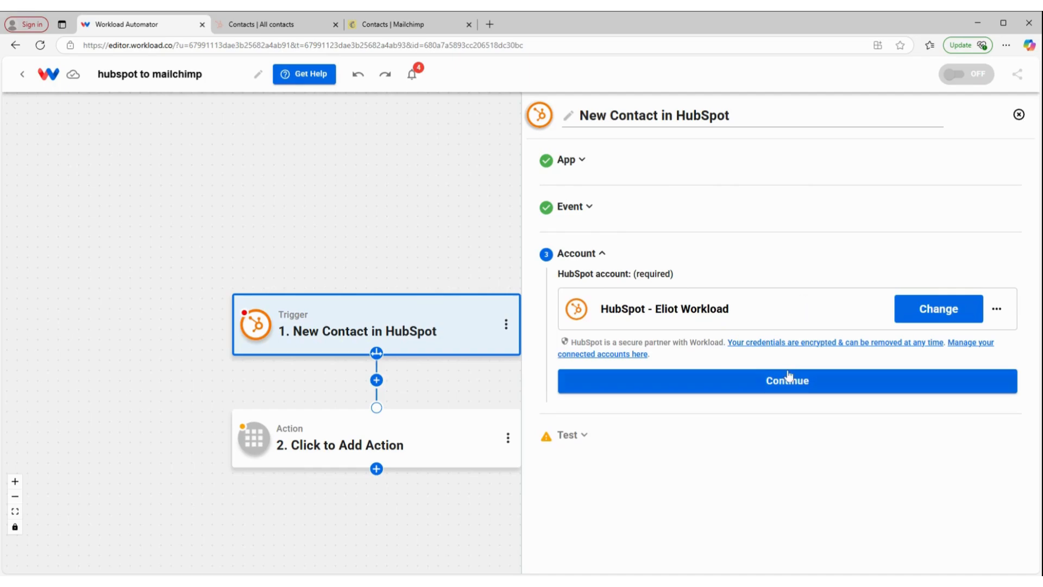
left_click(771, 381)
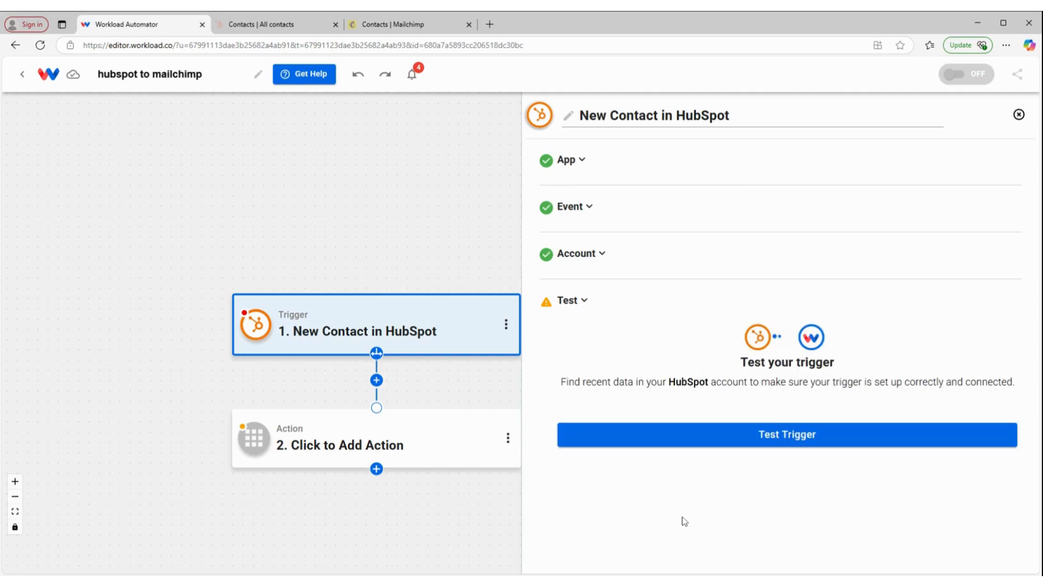
Step: Test the New Contact trigger, review the returned contact as data and raw console output, and continue to the action step
left_click(676, 449)
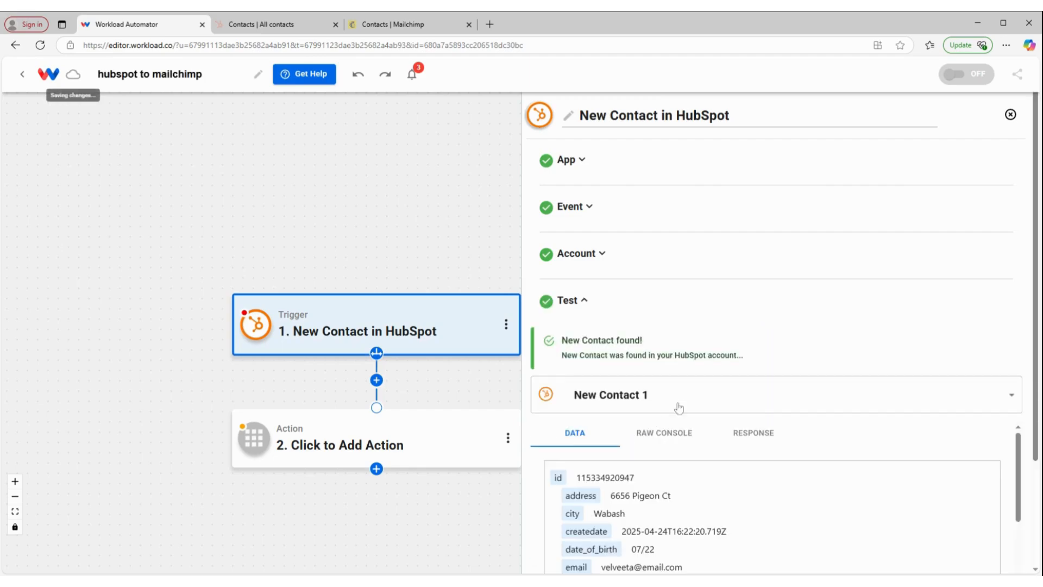
scroll(730, 489, "down", 3)
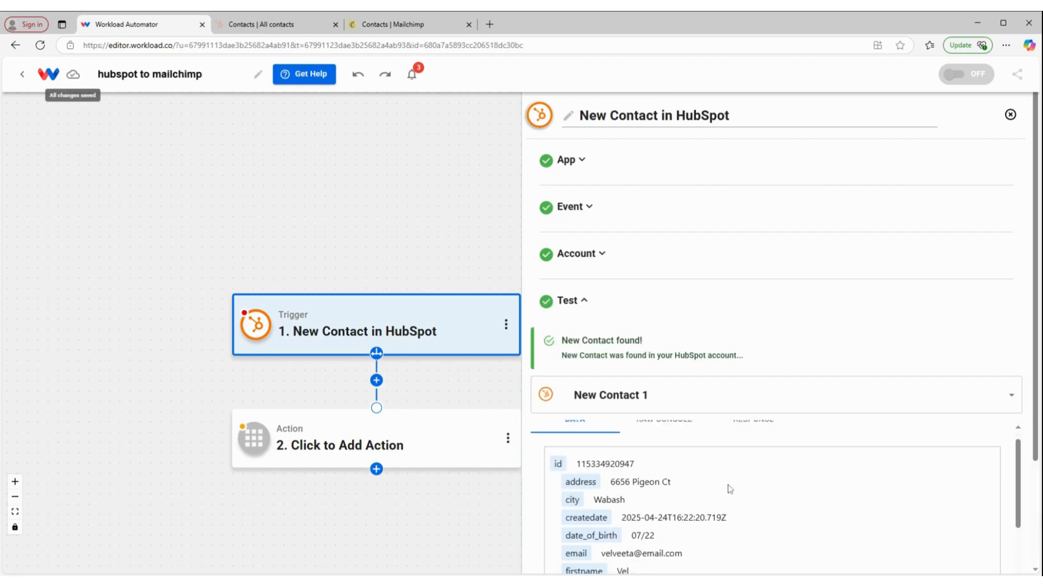
scroll(731, 489, "down", 5)
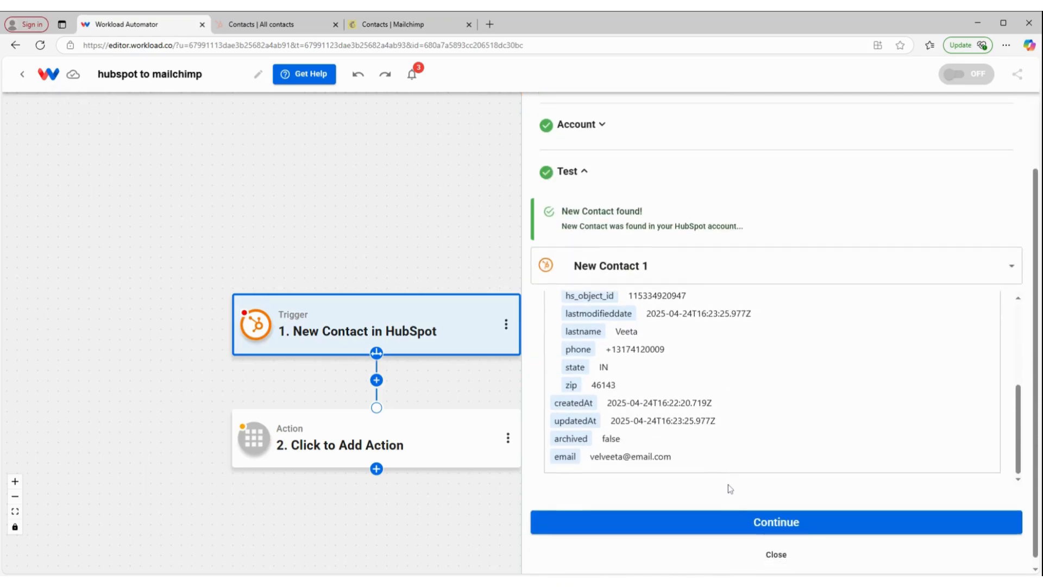
scroll(705, 424, "up", 5)
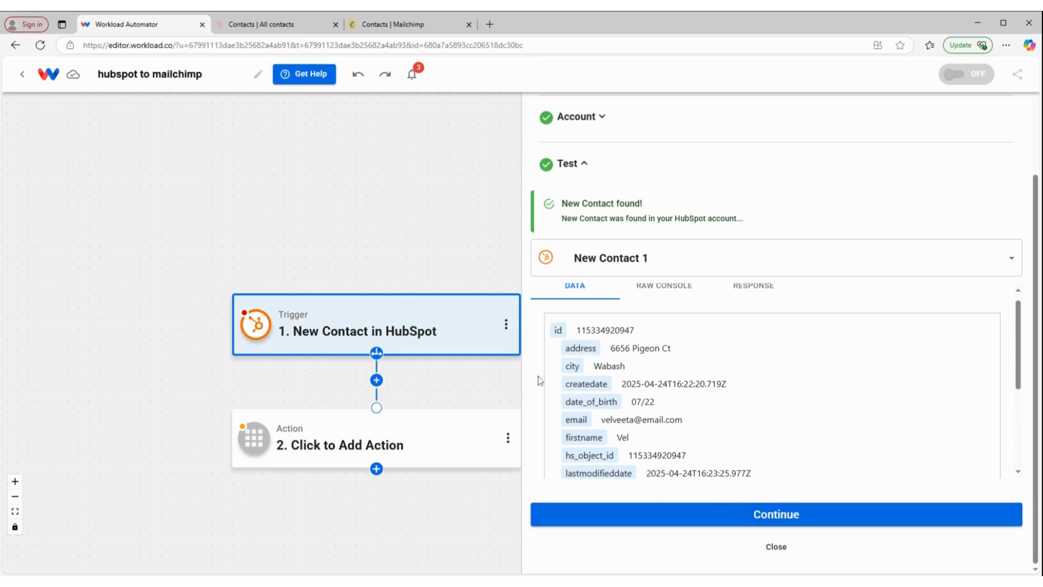
left_click(659, 292)
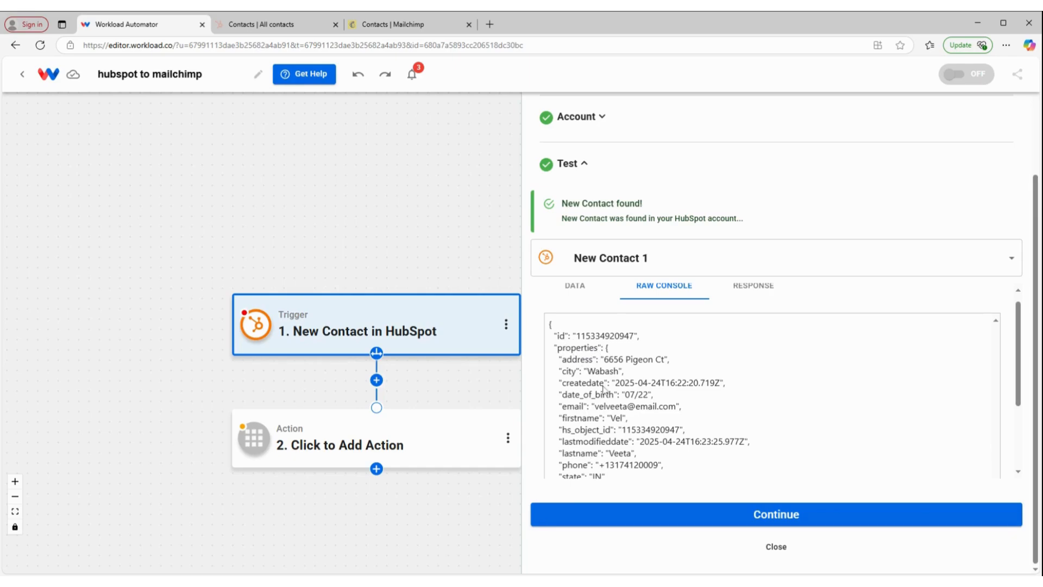
scroll(603, 387, "down", 3)
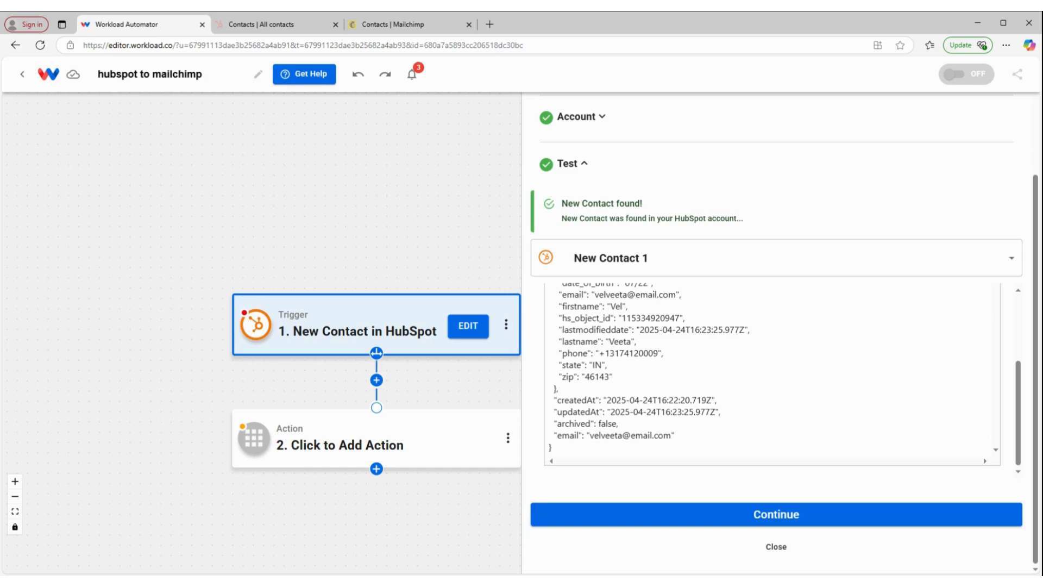
left_click(886, 523)
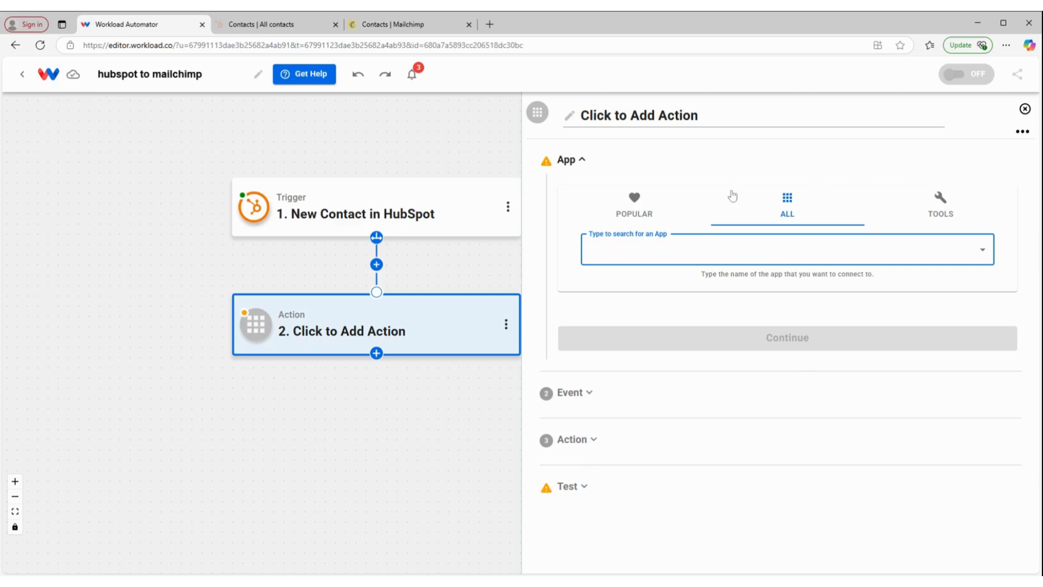
Step: Set step 2 to the AI Formatter by Workload tool with the Format Data event
left_click(943, 205)
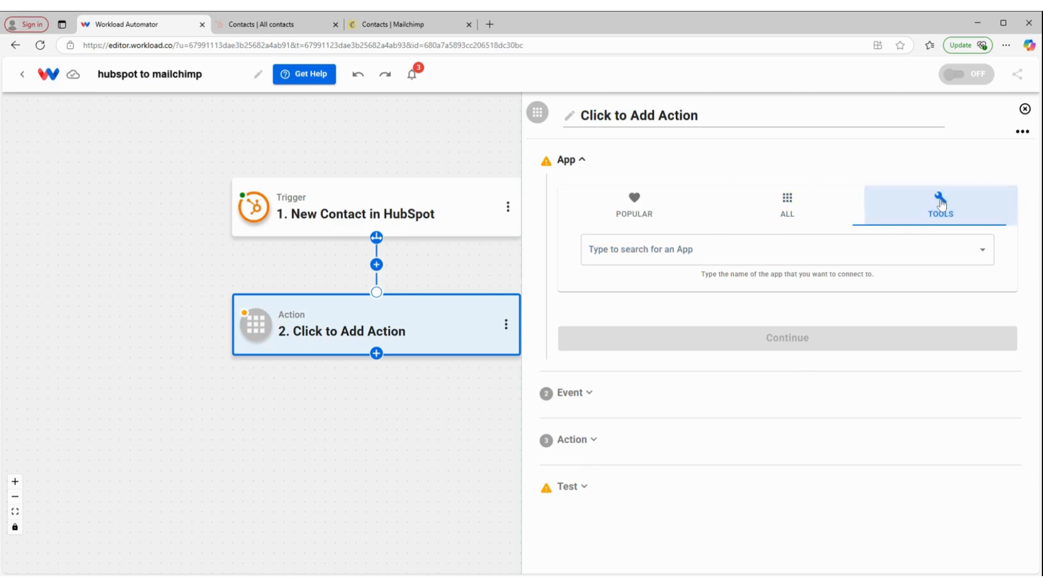
left_click(595, 254)
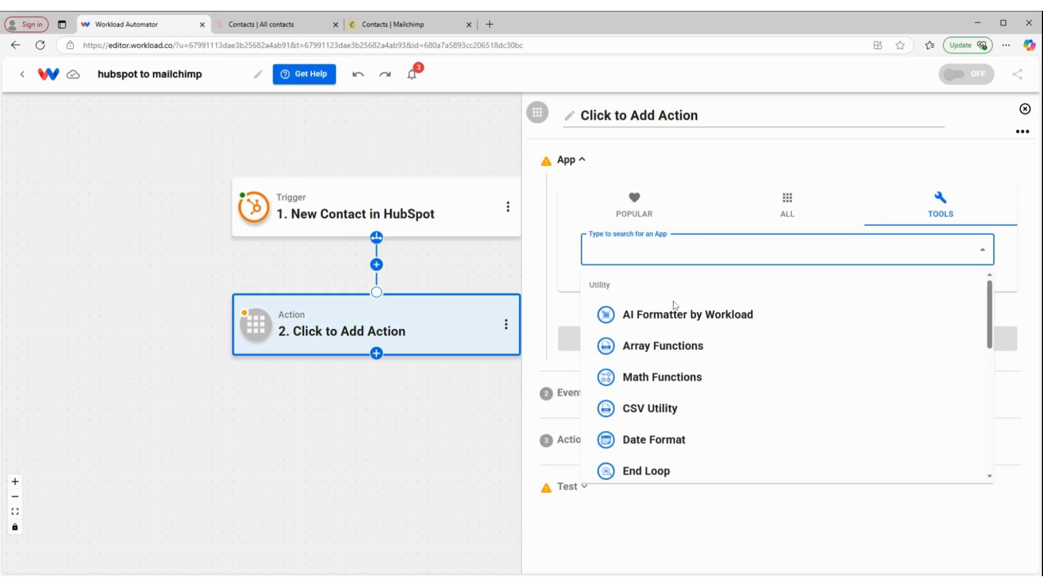
left_click(679, 319)
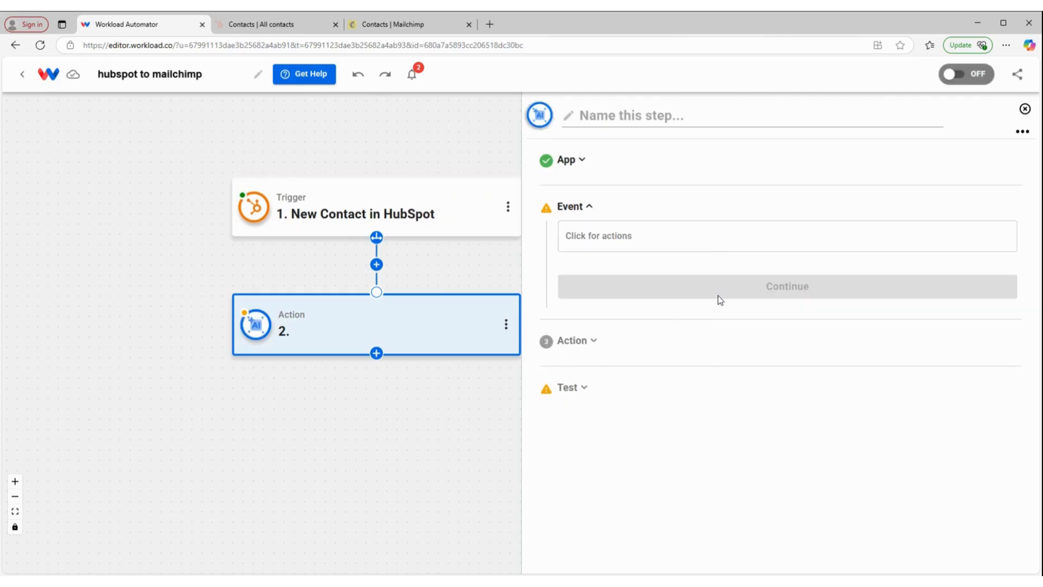
left_click(702, 247)
left_click(641, 311)
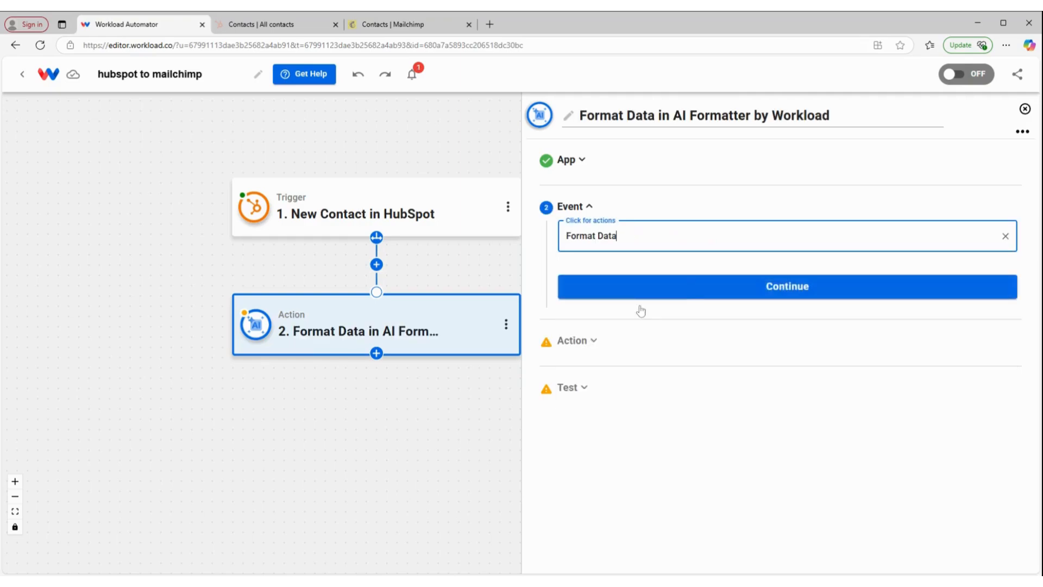
left_click(687, 289)
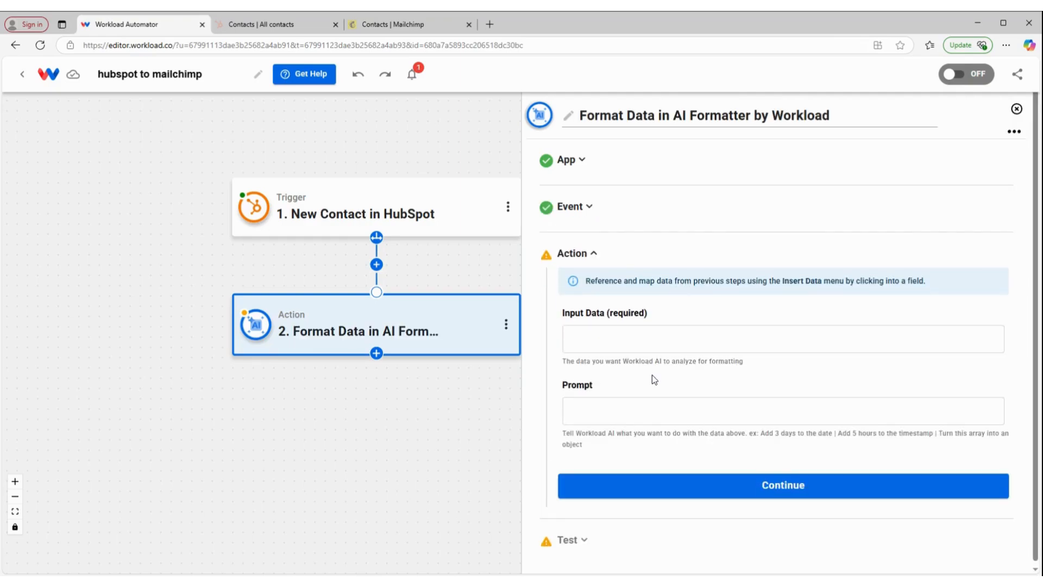
Step: Map the HubSpot contact's properties object as Input Data and enter the prompt "make this array into a separate flat response"
left_click(652, 339)
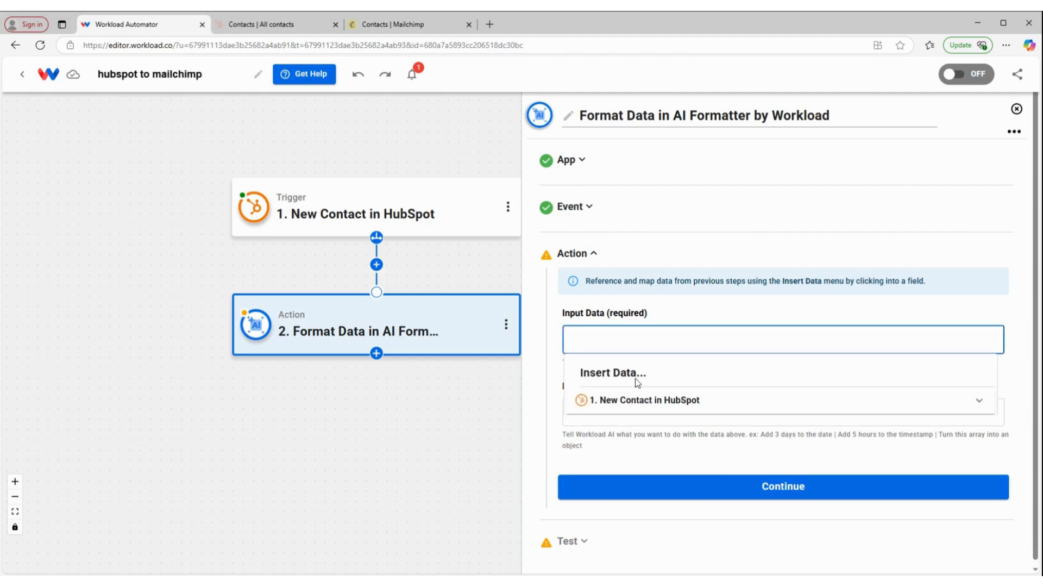
left_click(633, 400)
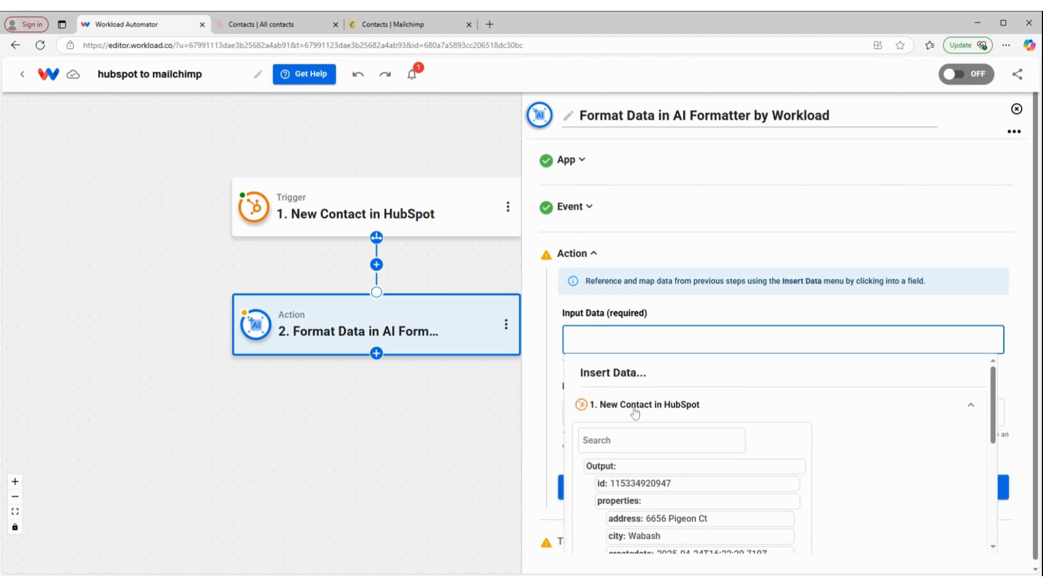
scroll(635, 413, "down", 2)
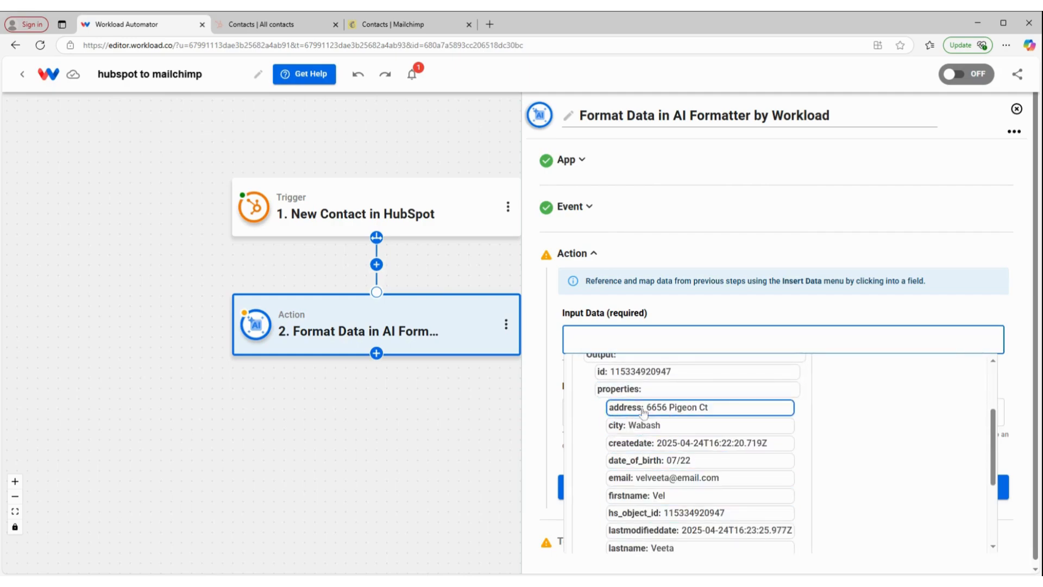
left_click(619, 388)
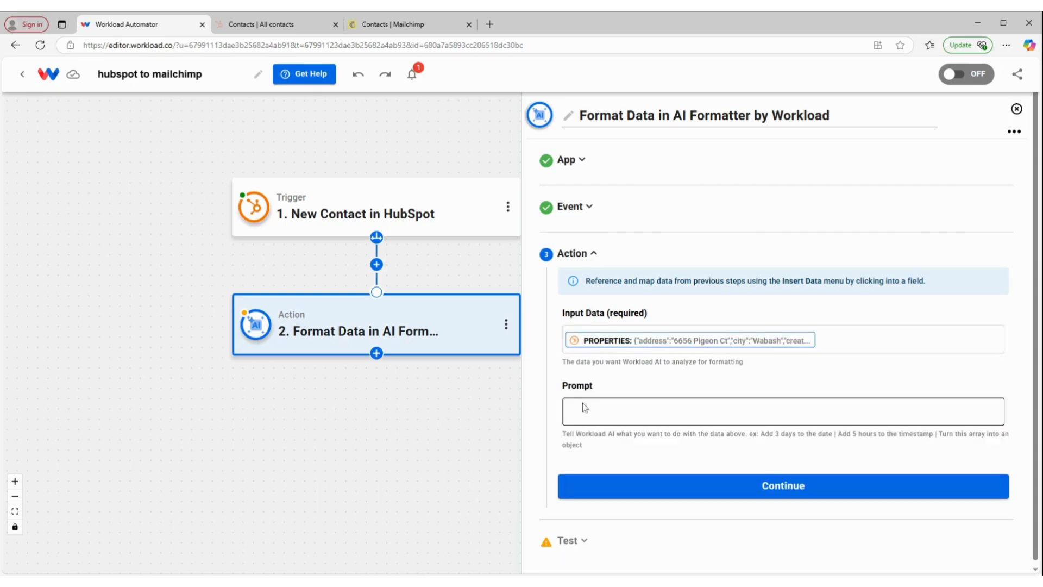
left_click(585, 408)
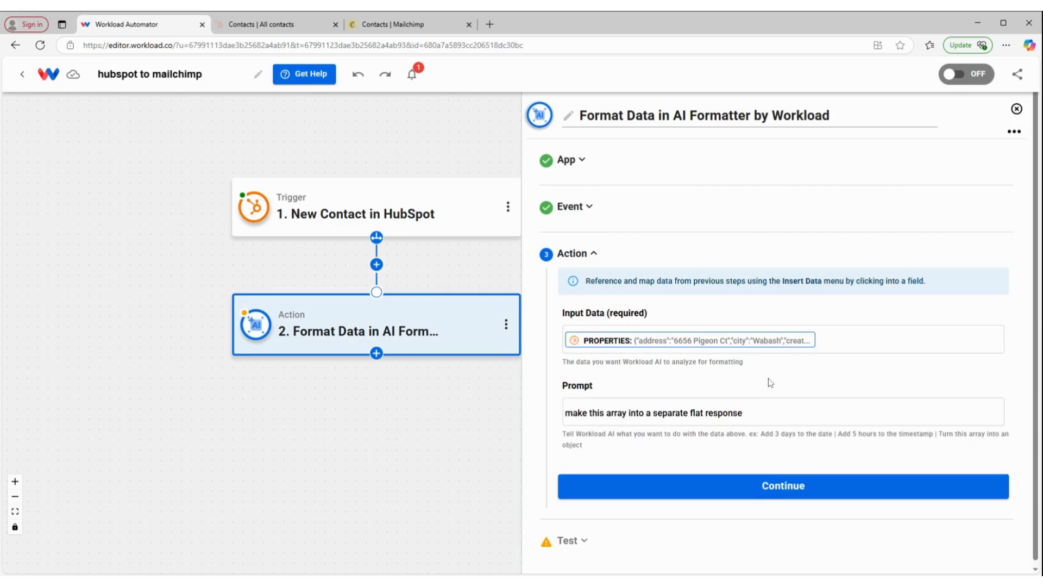
left_click(768, 484)
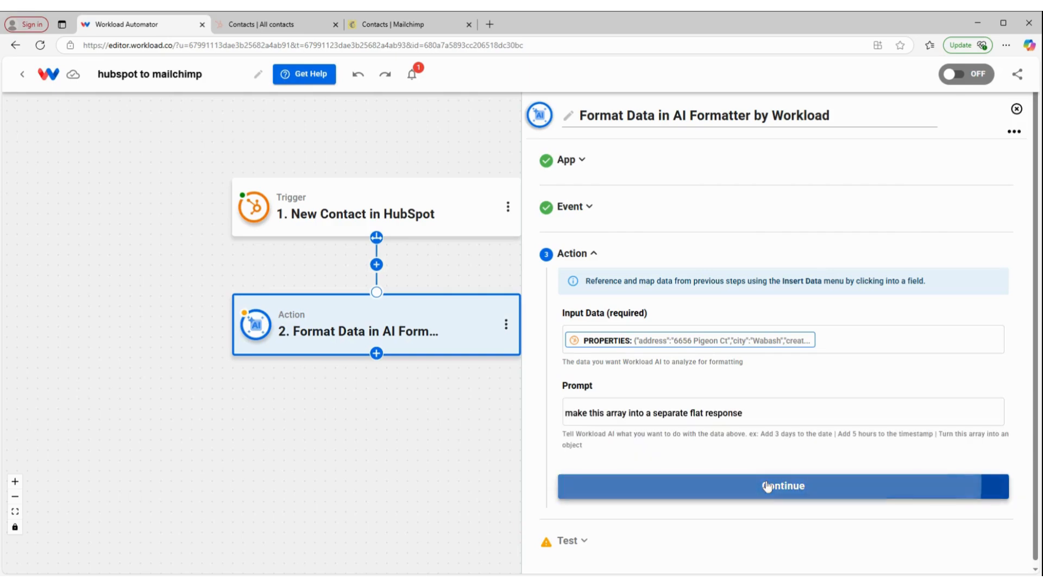
Step: Test the Format Data action, review the flattened contact fields, and complete the step
left_click(637, 496)
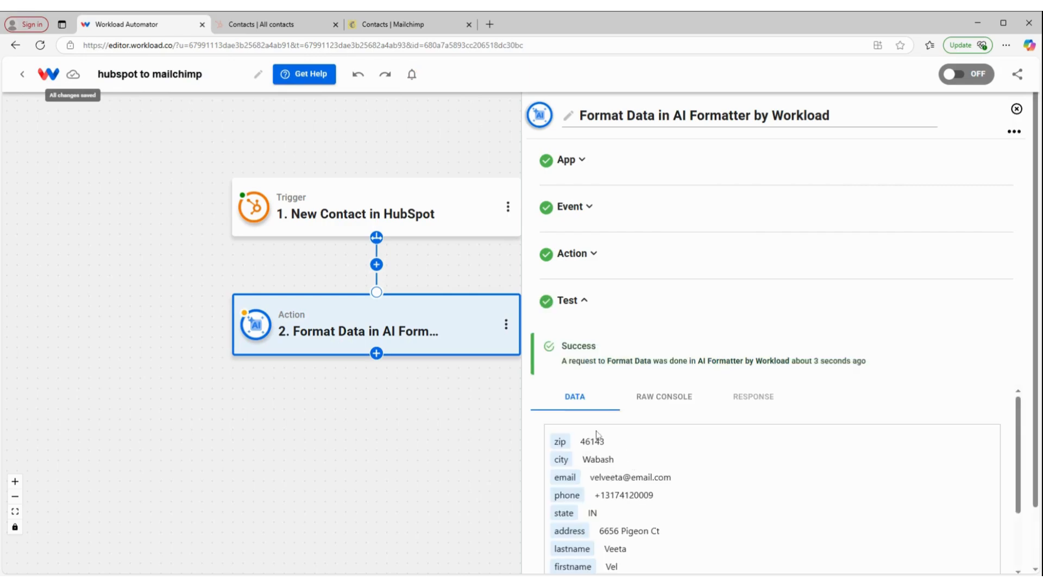
scroll(596, 435, "down", 5)
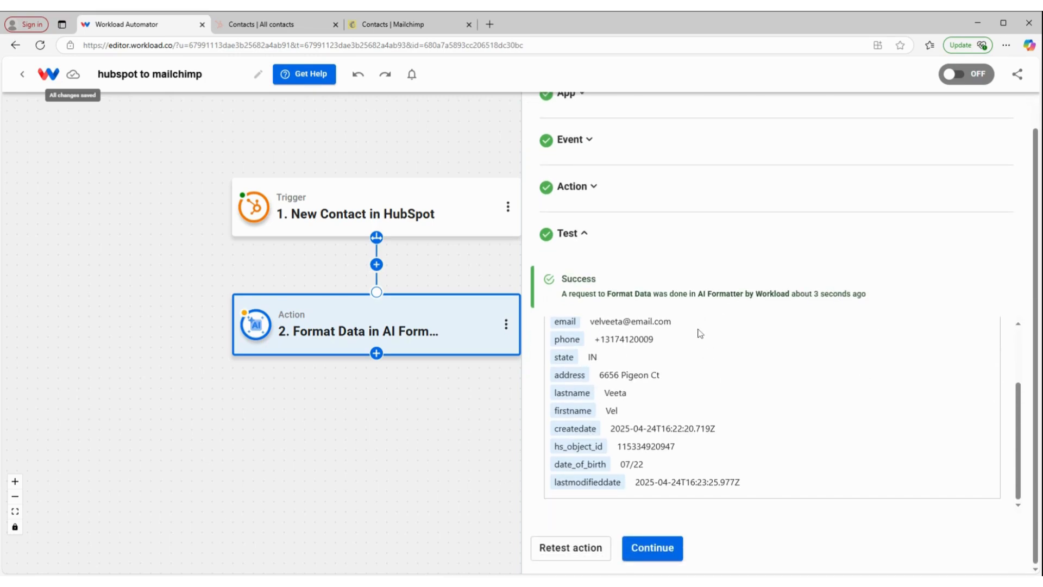
scroll(713, 368, "up", 3)
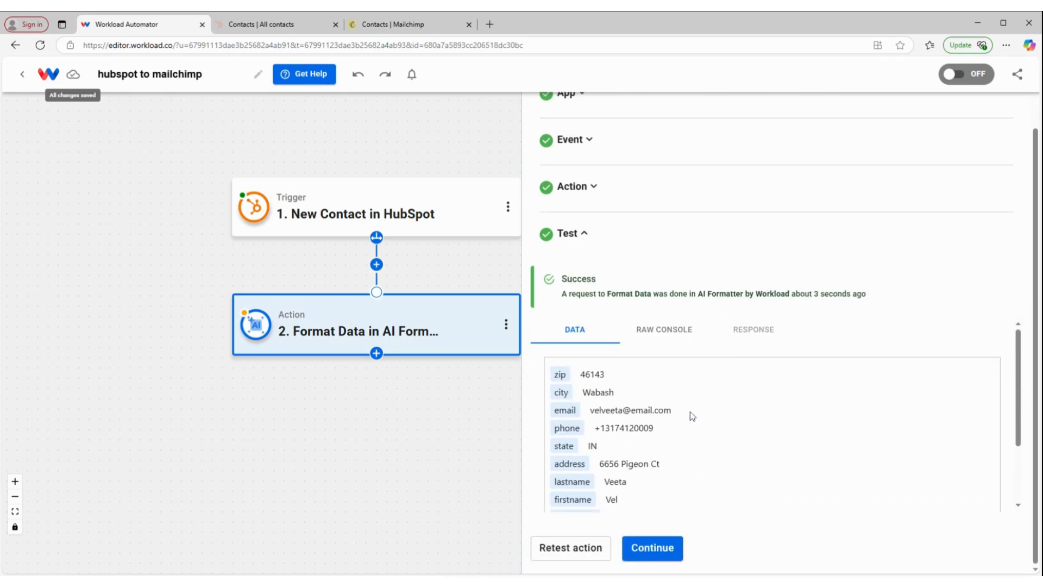
left_click(652, 548)
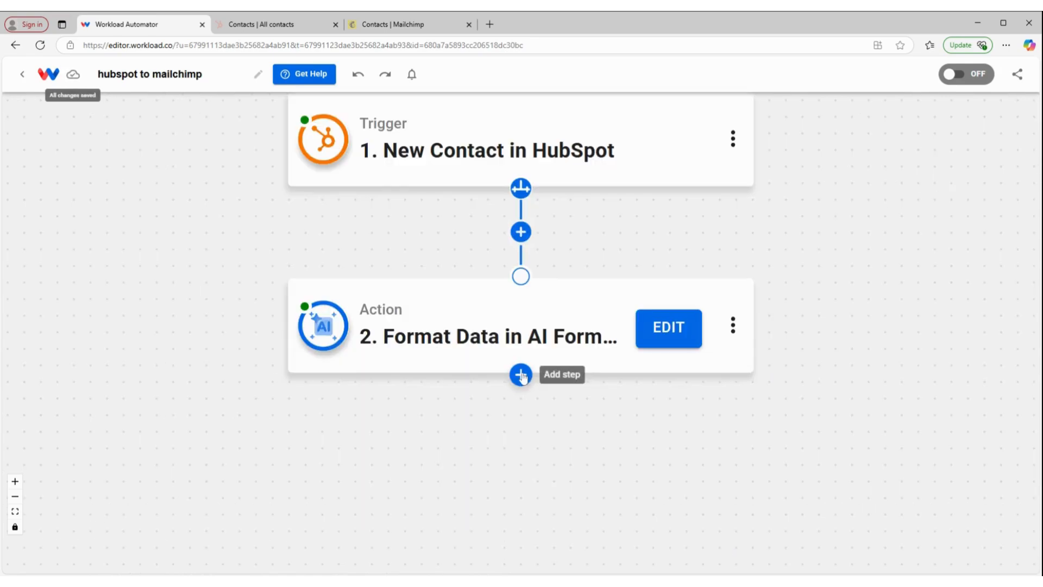
Step: Add a third step below the AI Formatter action and choose Mailchimp as its app
left_click(520, 375)
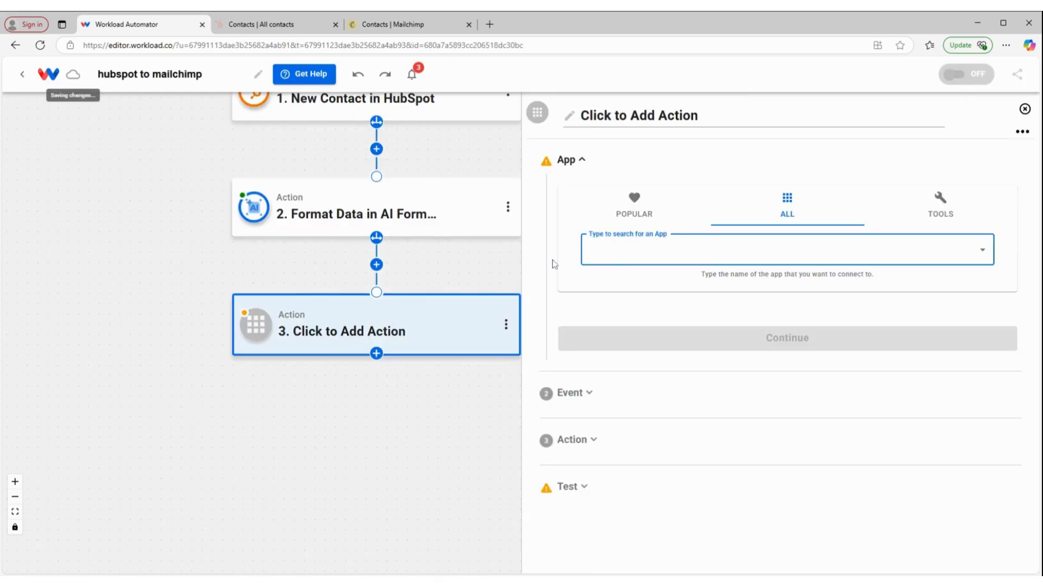
type("mailchi")
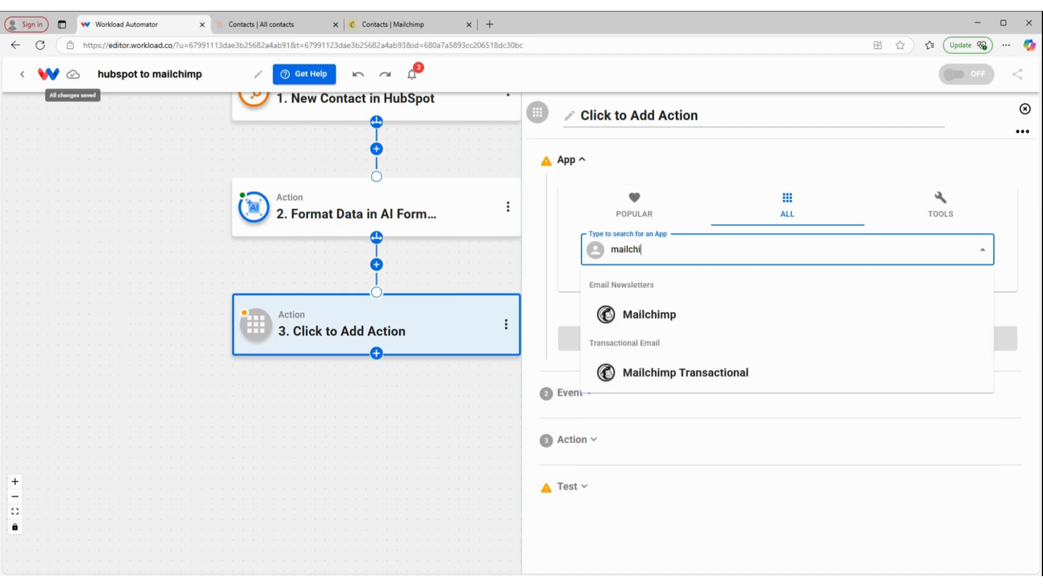
left_click(663, 304)
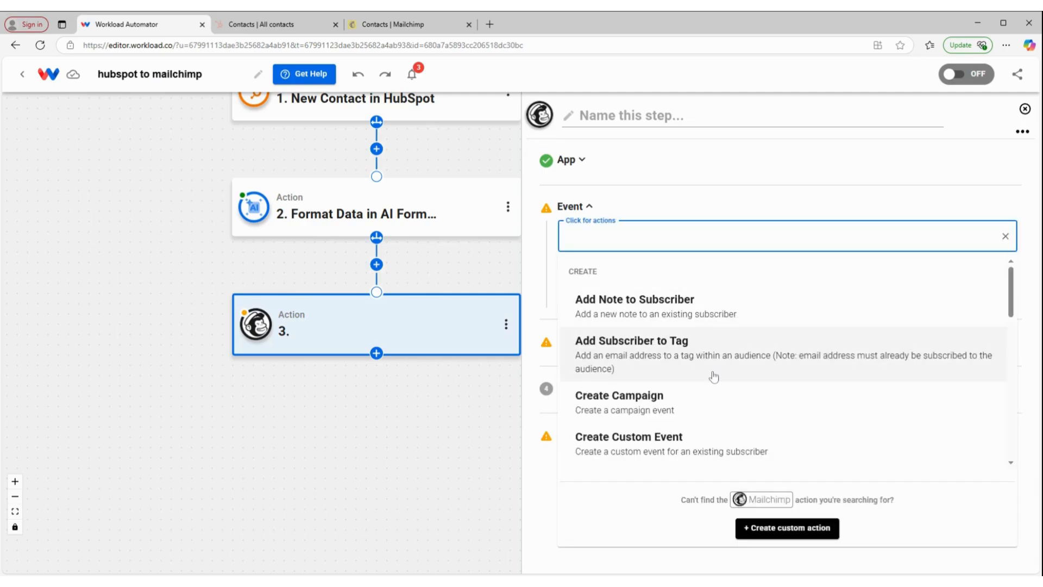
Step: Set the Mailchimp event to Add or Update Contact on a List and confirm the connected Mailchimp account
scroll(713, 375, "down", 8)
scroll(713, 381, "down", 3)
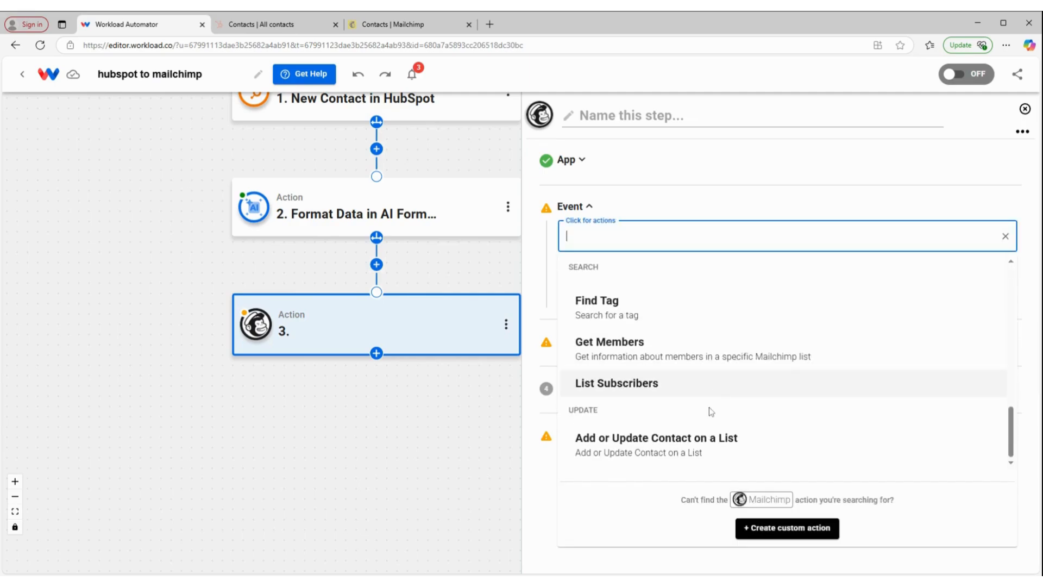
left_click(709, 448)
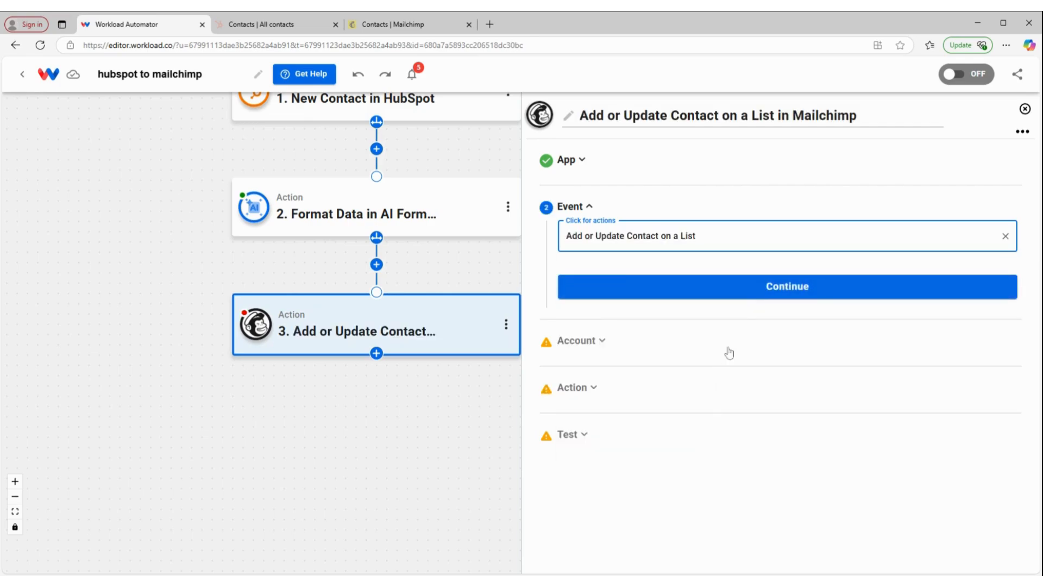
left_click(742, 296)
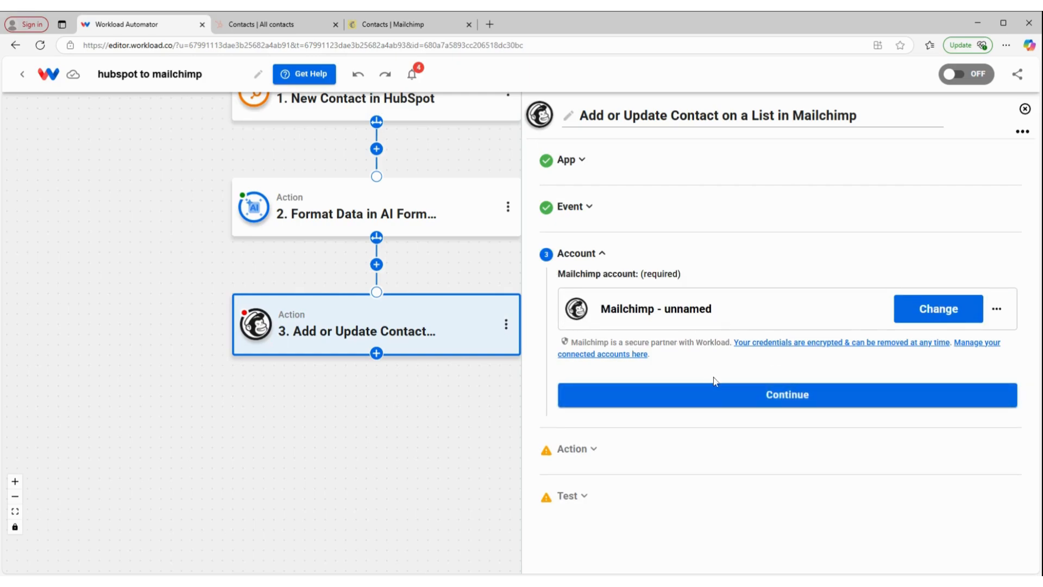
left_click(716, 396)
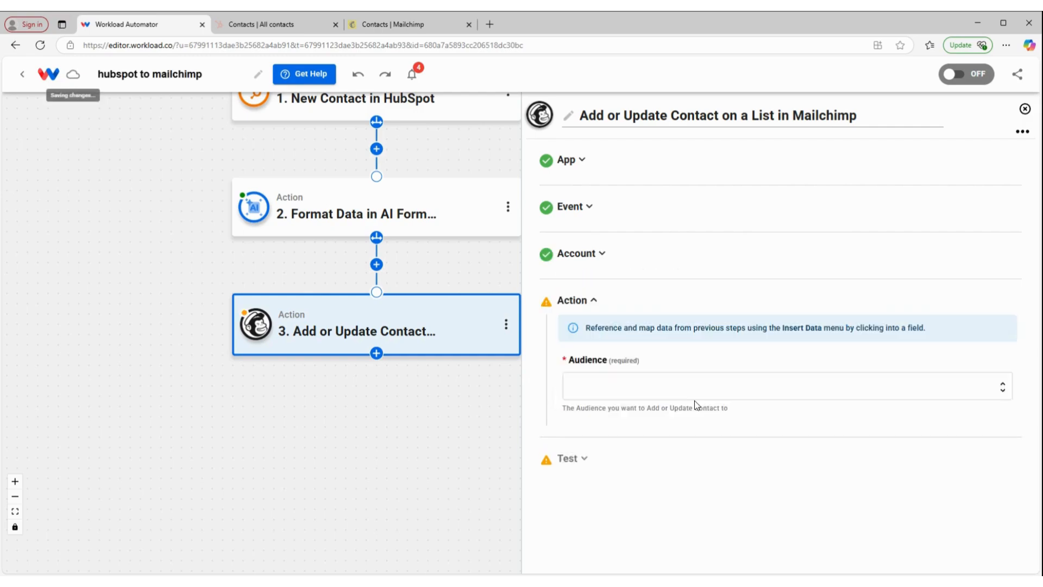
scroll(806, 324, "down", 1)
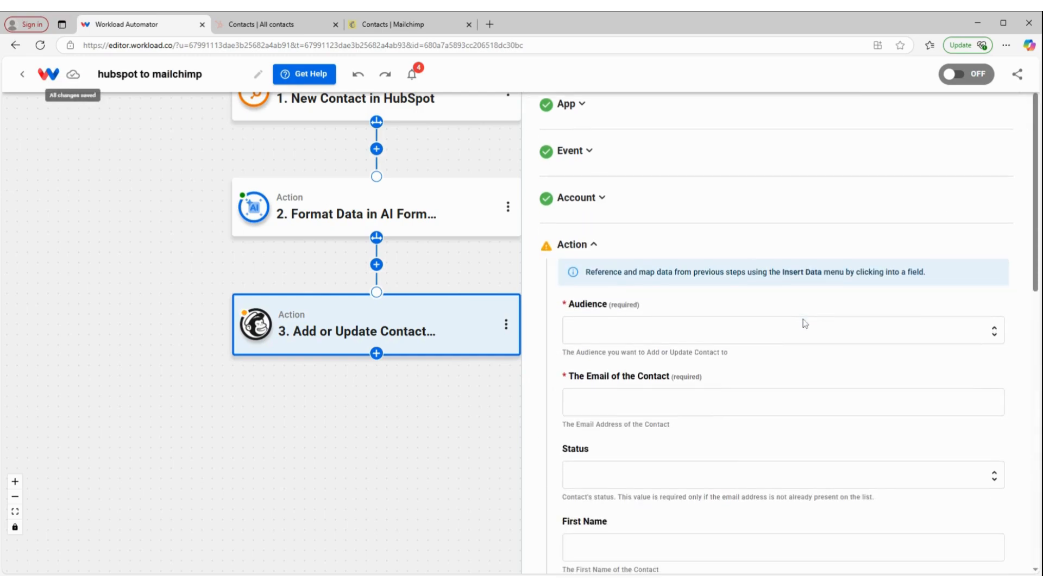
Step: Examine the Mailchimp action's contact fields and compare them with the contact columns in HubSpot, through to Date of Birth
scroll(765, 299, "down", 8)
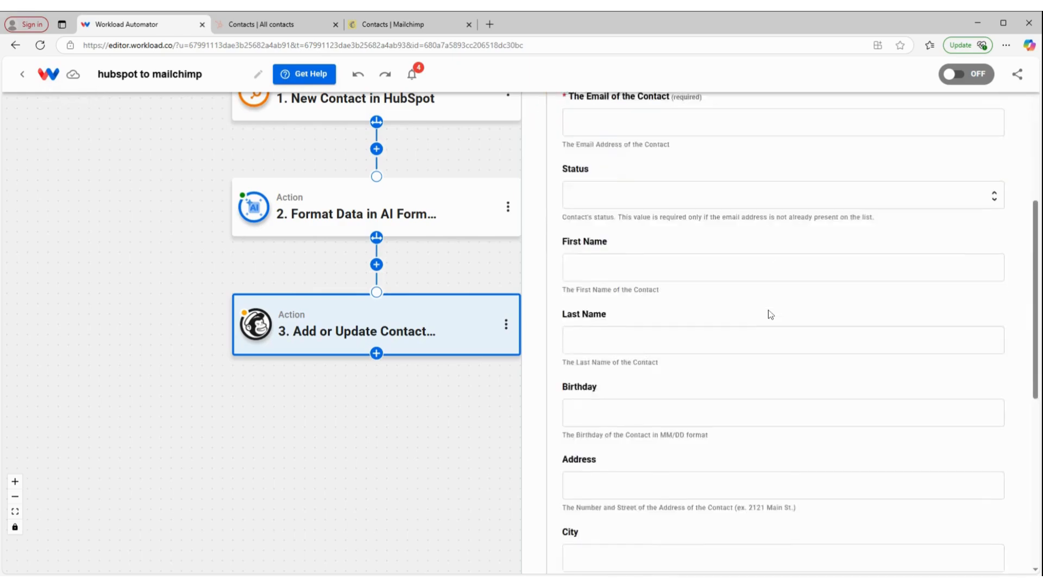
scroll(771, 314, "down", 4)
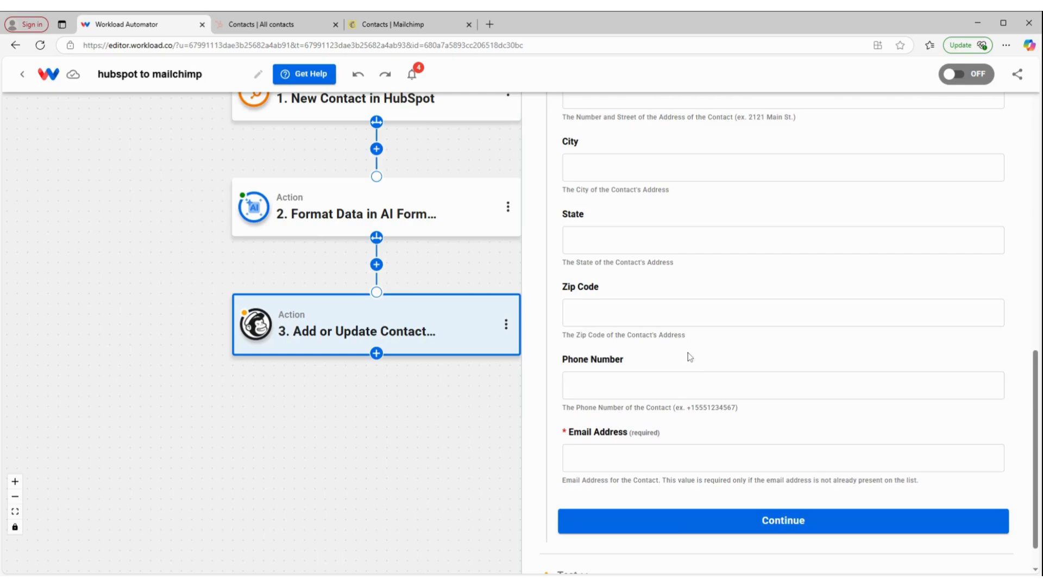
scroll(689, 356, "up", 4)
scroll(689, 284, "up", 2)
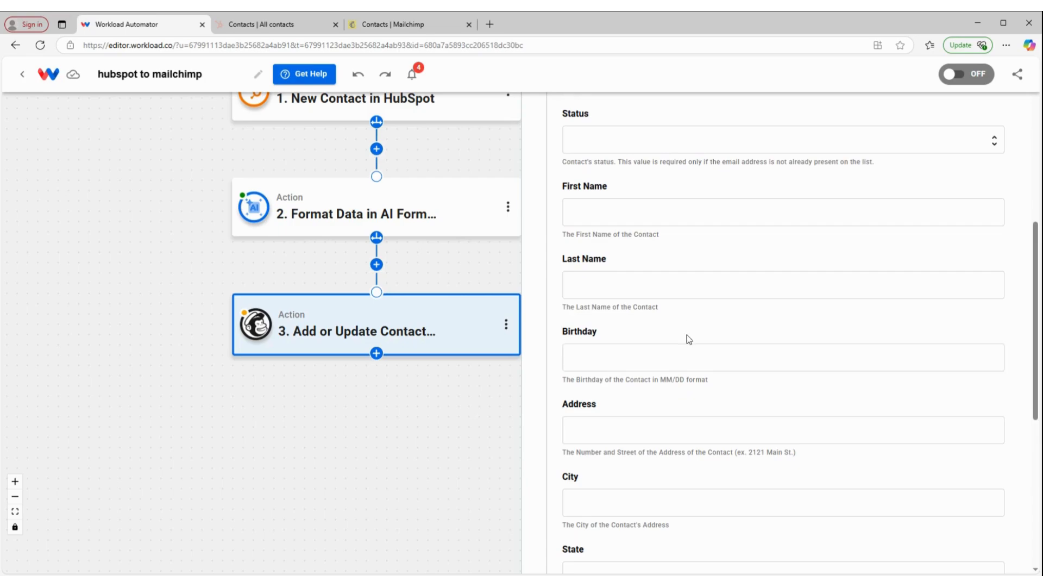
scroll(687, 335, "up", 2)
scroll(729, 296, "up", 2)
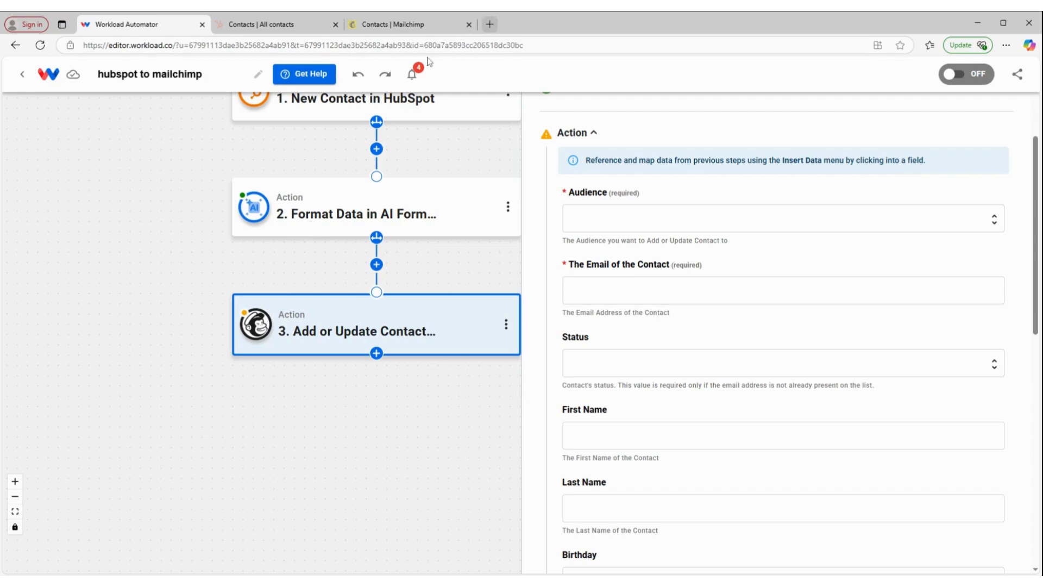
mouse_move(446, 109)
mouse_move(383, 334)
left_click(270, 26)
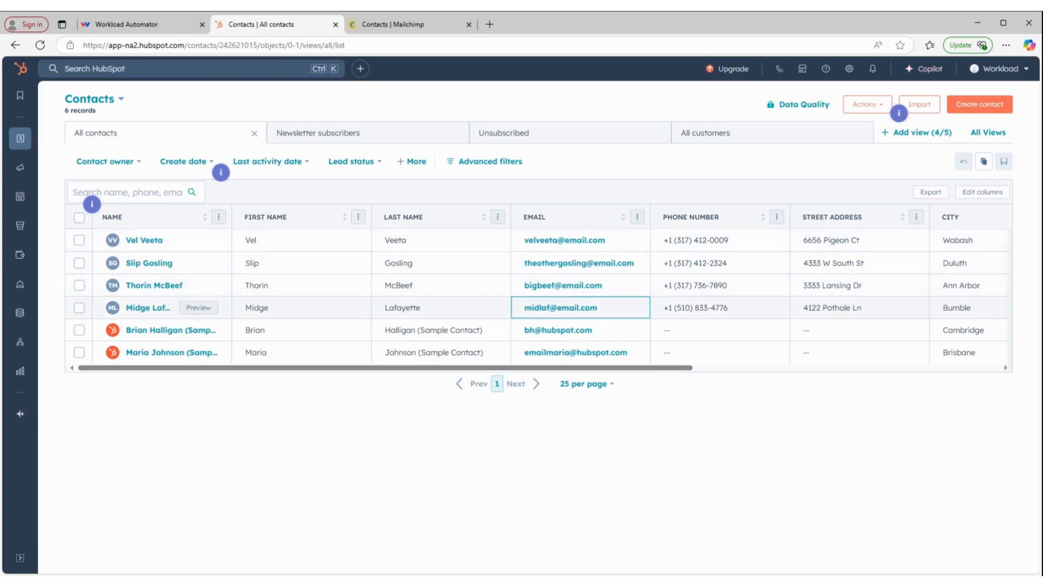
left_click_drag(619, 368, 933, 377)
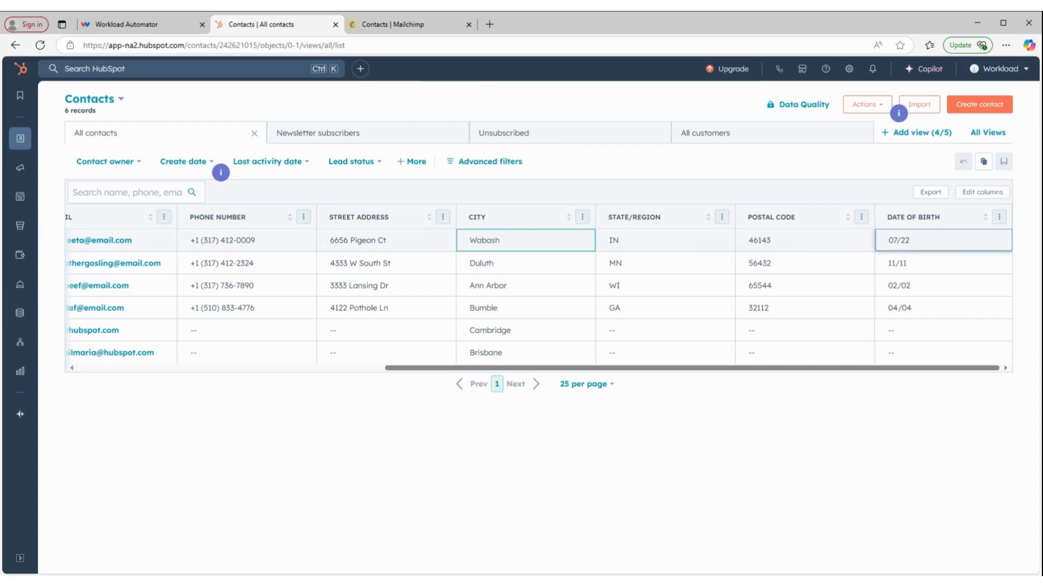
left_click(178, 28)
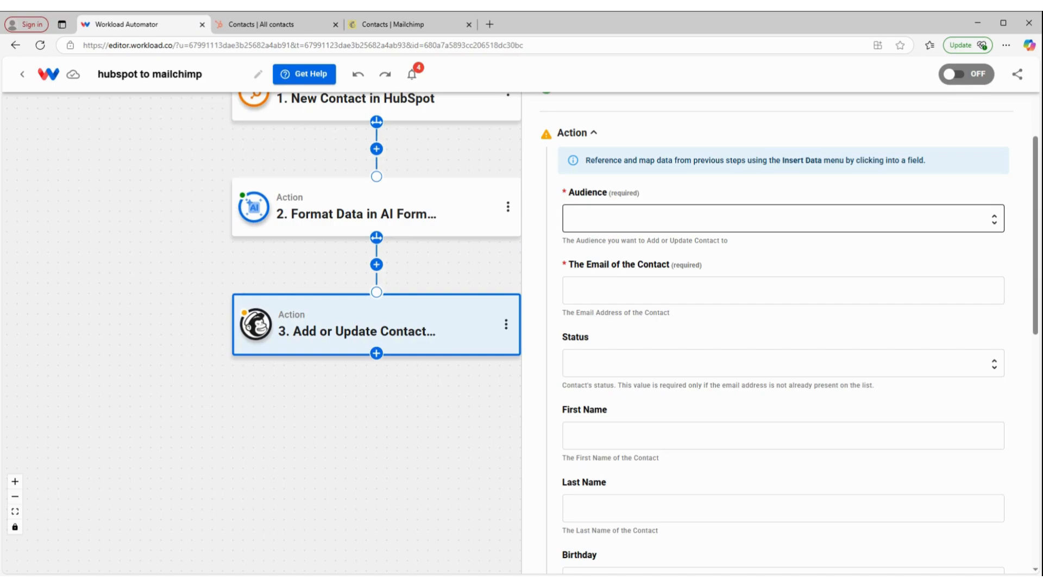
left_click(792, 226)
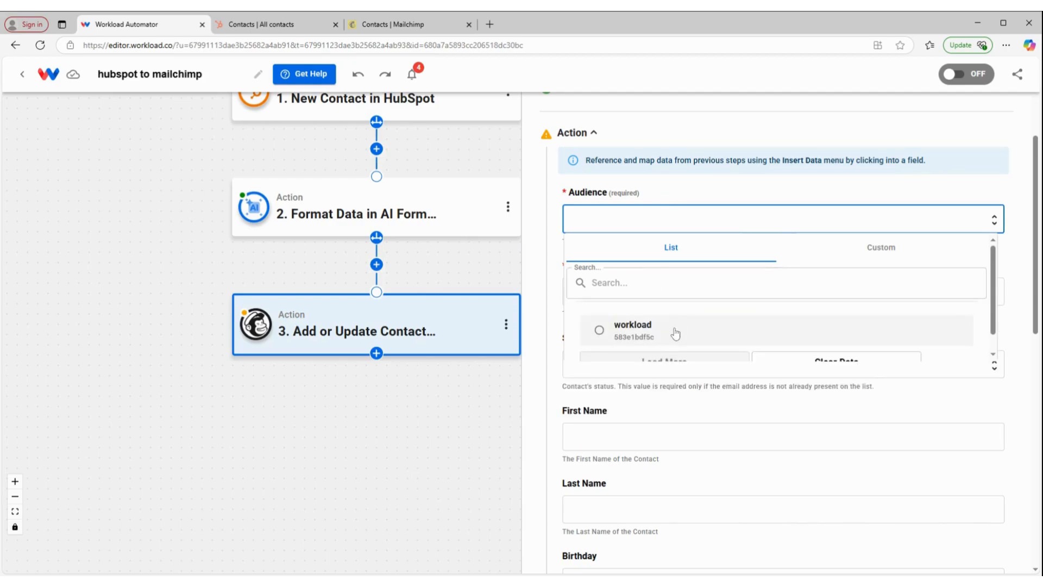
left_click(657, 330)
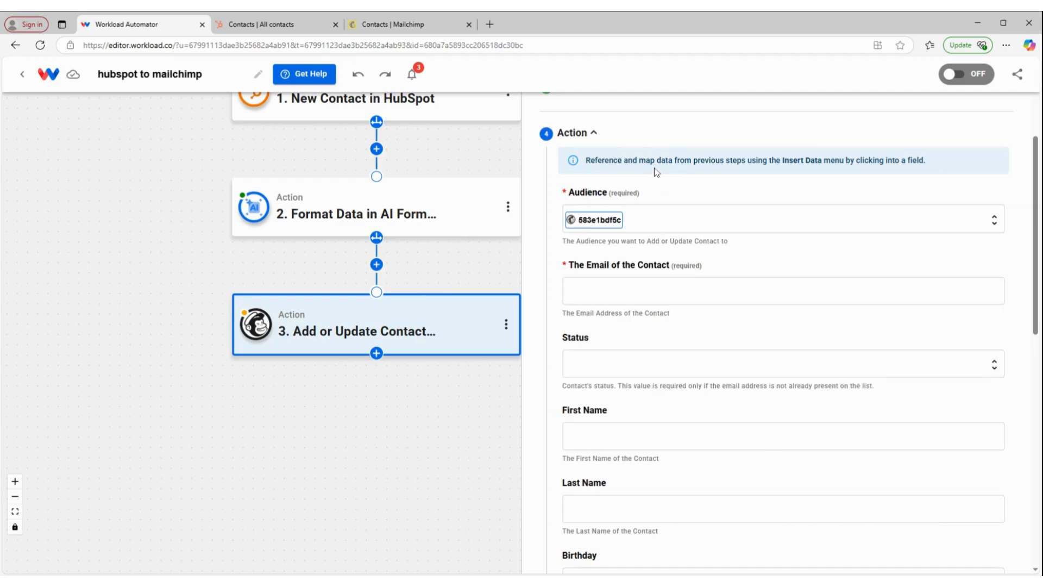
left_click(658, 292)
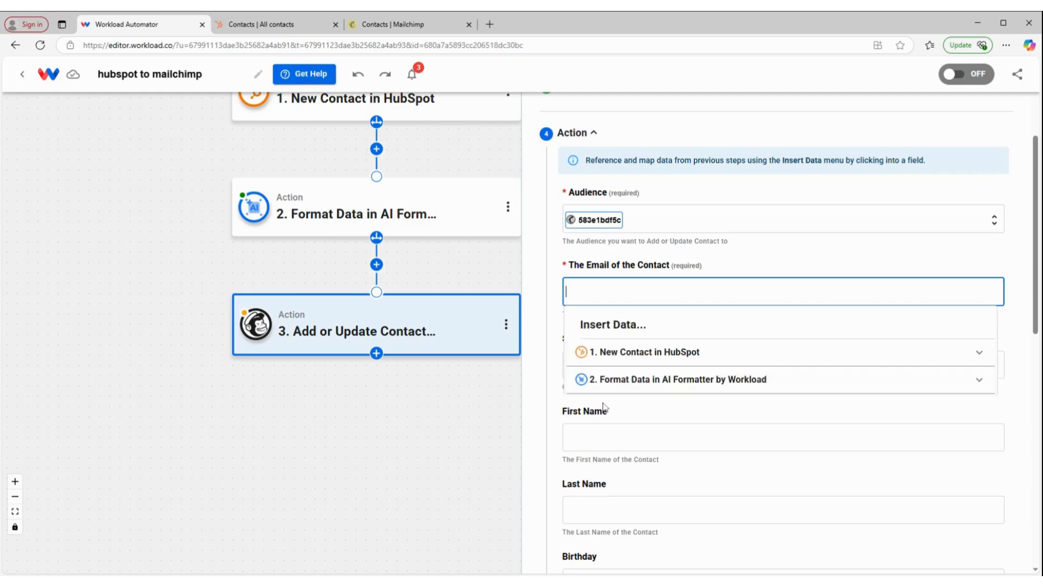
left_click(654, 383)
scroll(657, 396, "down", 1)
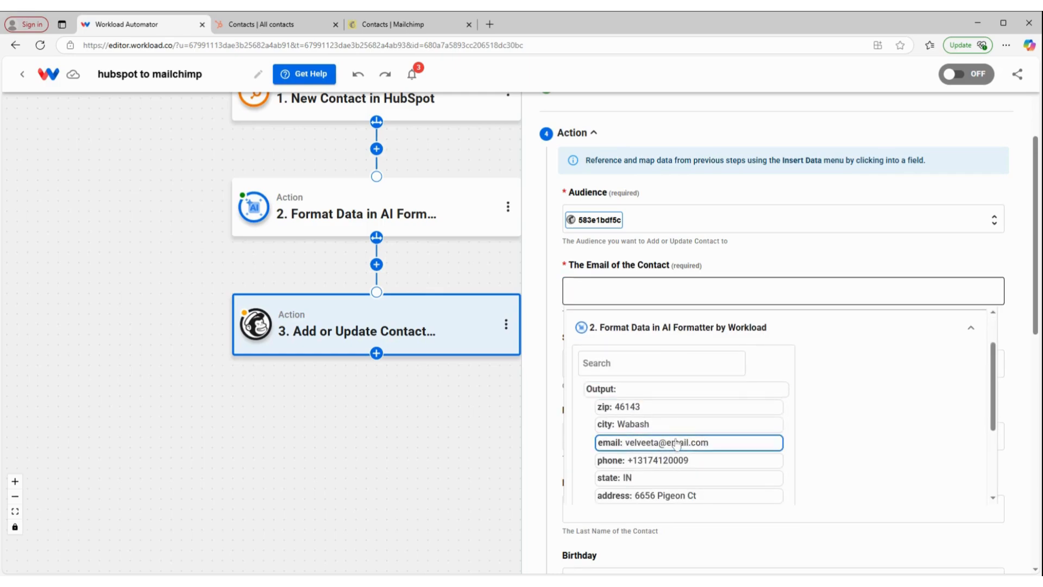
left_click(677, 444)
Step: Set the contact's Status to Subscribed in the Mailchimp action
left_click(674, 364)
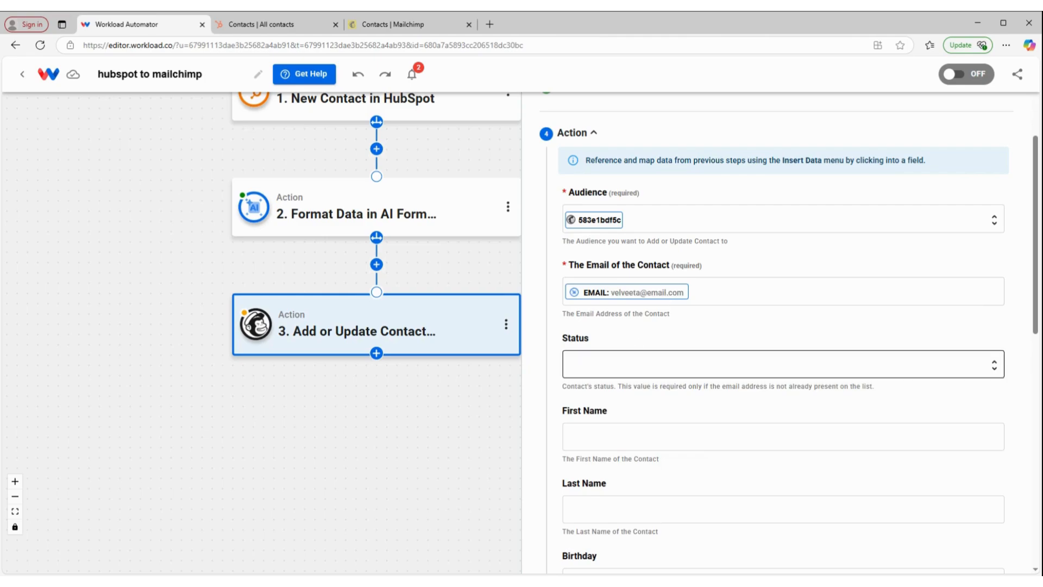
scroll(619, 489, "down", 1)
left_click(619, 433)
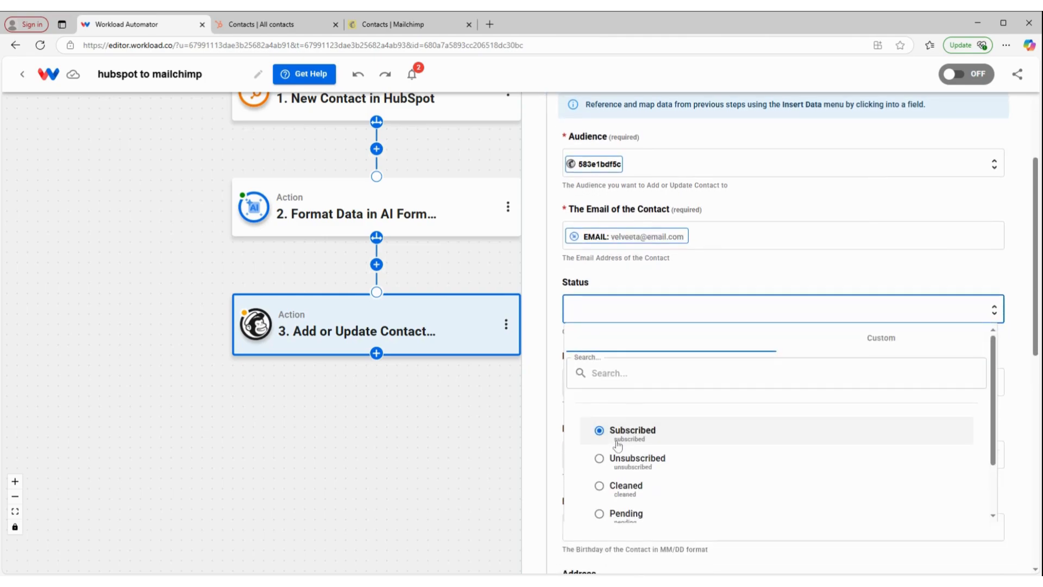
left_click(628, 438)
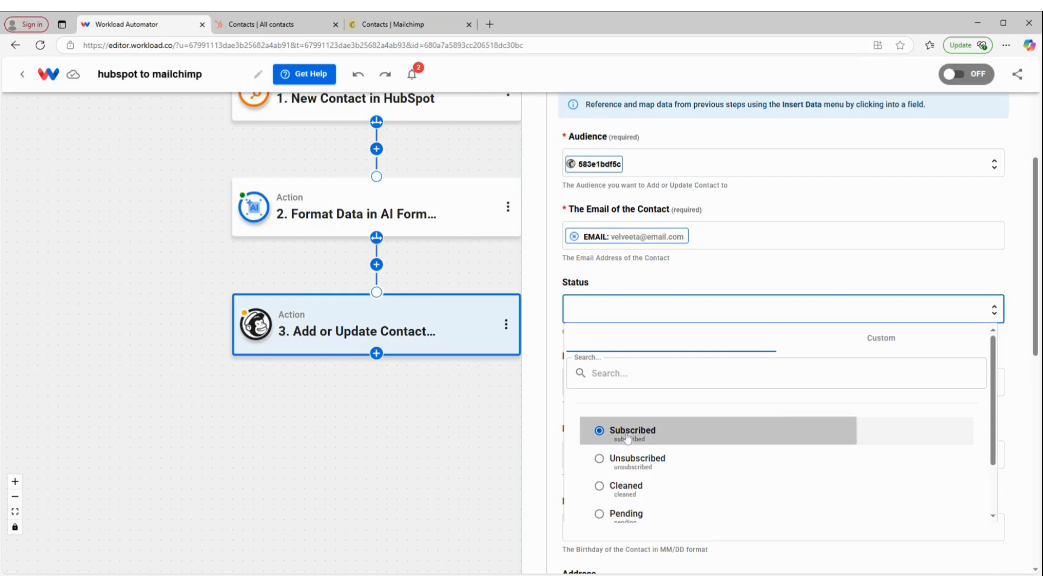
Step: Map the First Name field to the firstname output of the AI Formatter's Format Data step
scroll(652, 348, "down", 1)
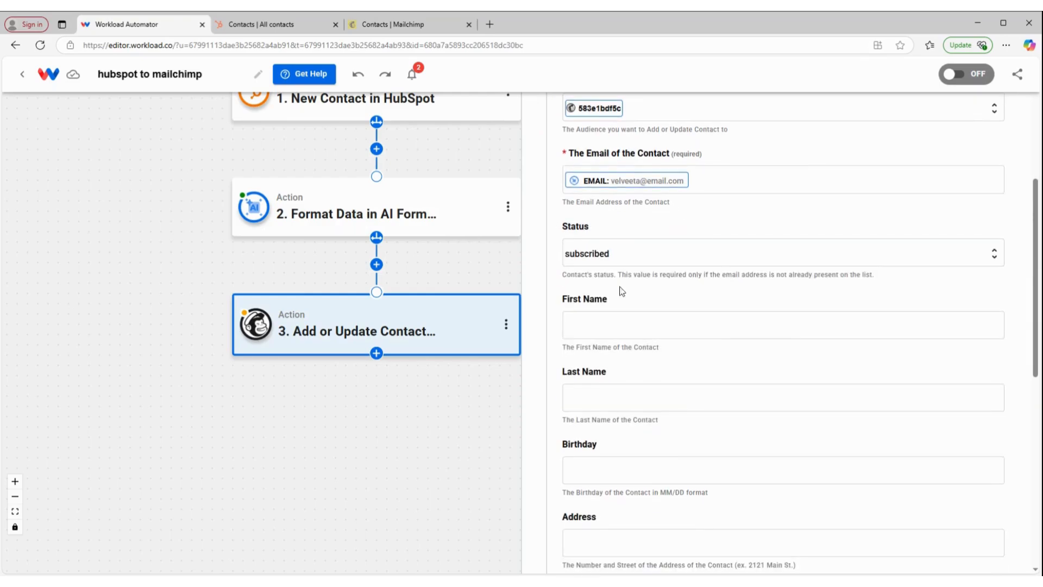
left_click(625, 326)
scroll(622, 409, "down", 1)
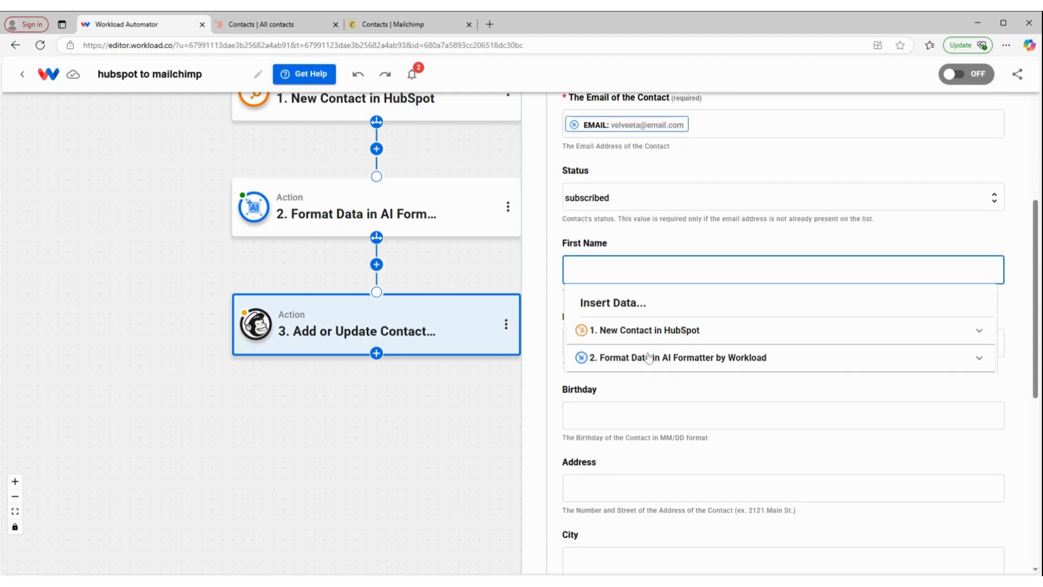
left_click(648, 358)
scroll(646, 391, "down", 3)
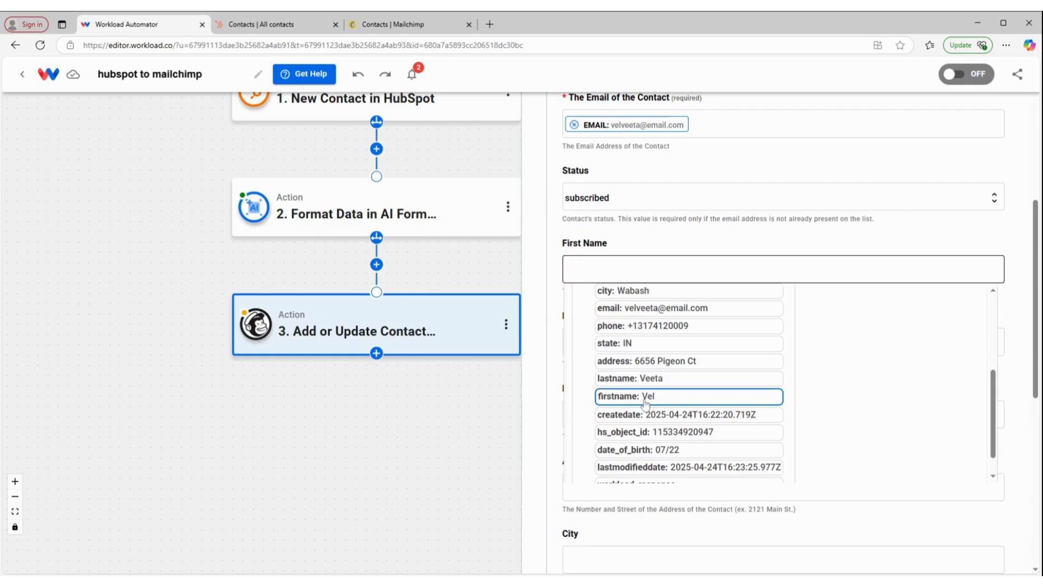
Step: Map the Last Name field to the lastname output of the Format Data step
left_click(611, 343)
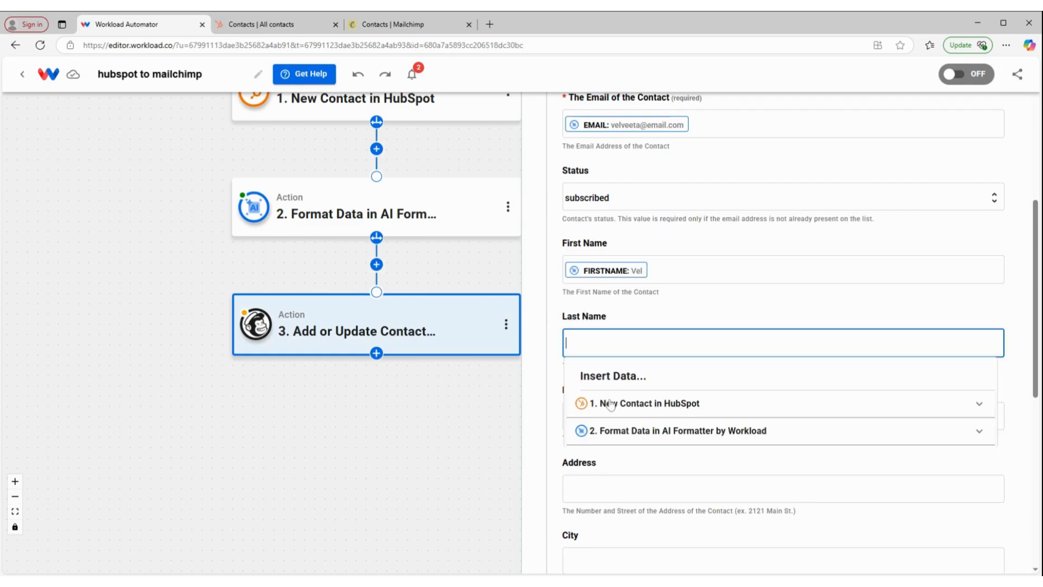
left_click(603, 430)
scroll(623, 429, "down", 2)
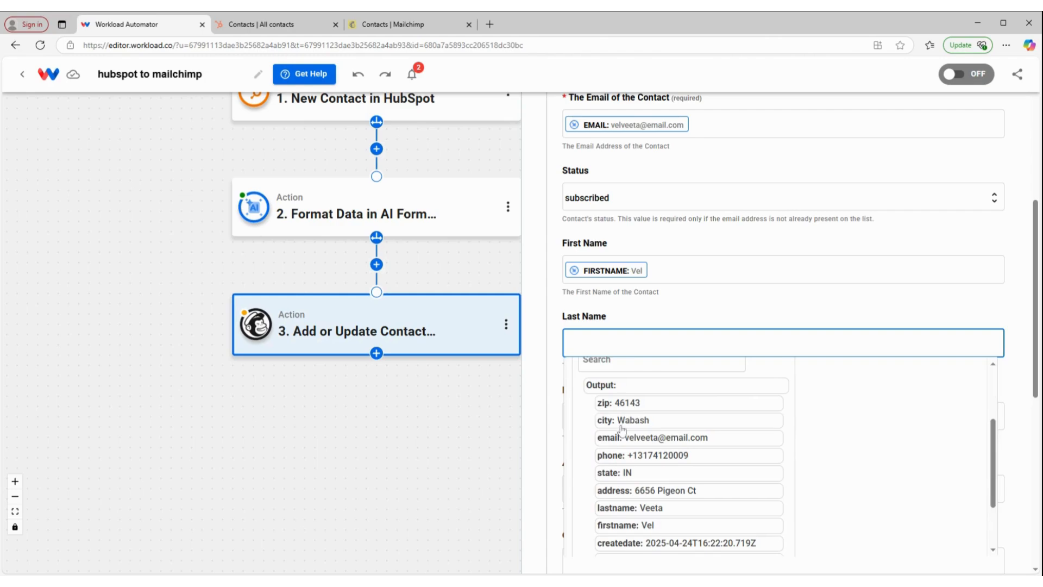
scroll(633, 438, "down", 1)
left_click(632, 453)
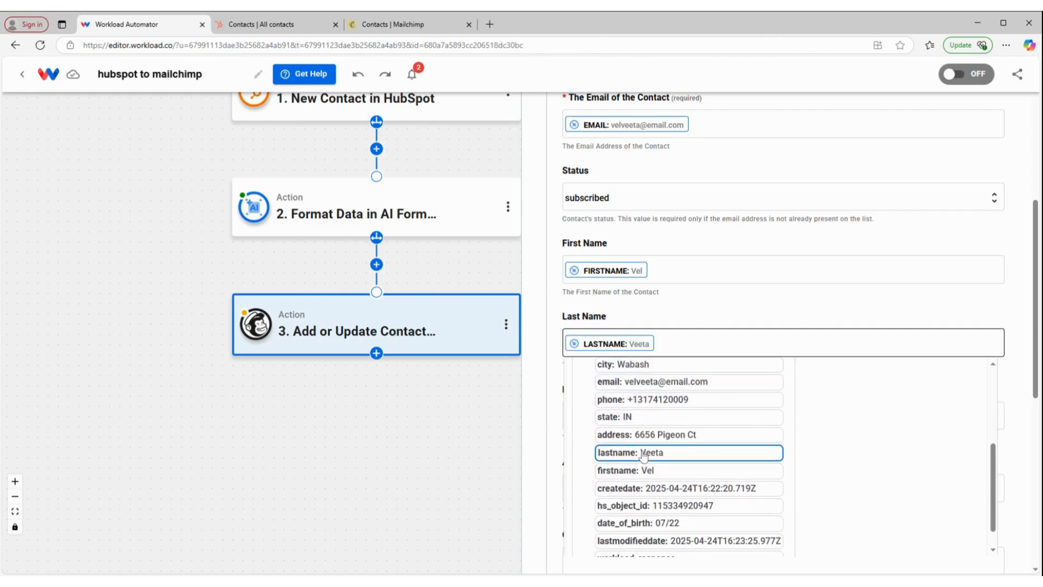
Step: Map the Birthday field to the date_of_birth output of the Format Data step
scroll(619, 313, "down", 2)
left_click(609, 301)
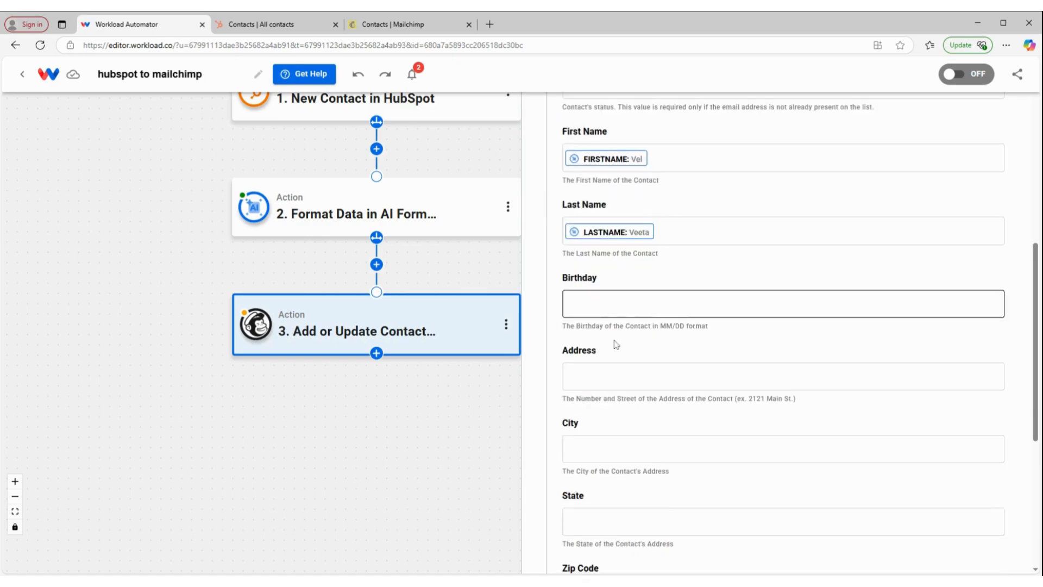
left_click(604, 399)
scroll(609, 405, "down", 2)
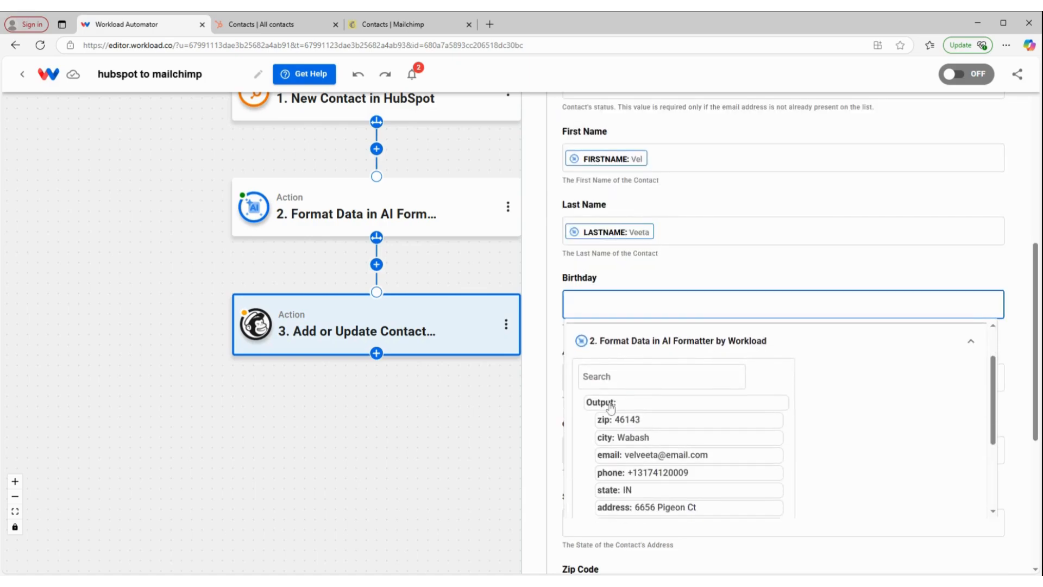
scroll(610, 407, "down", 2)
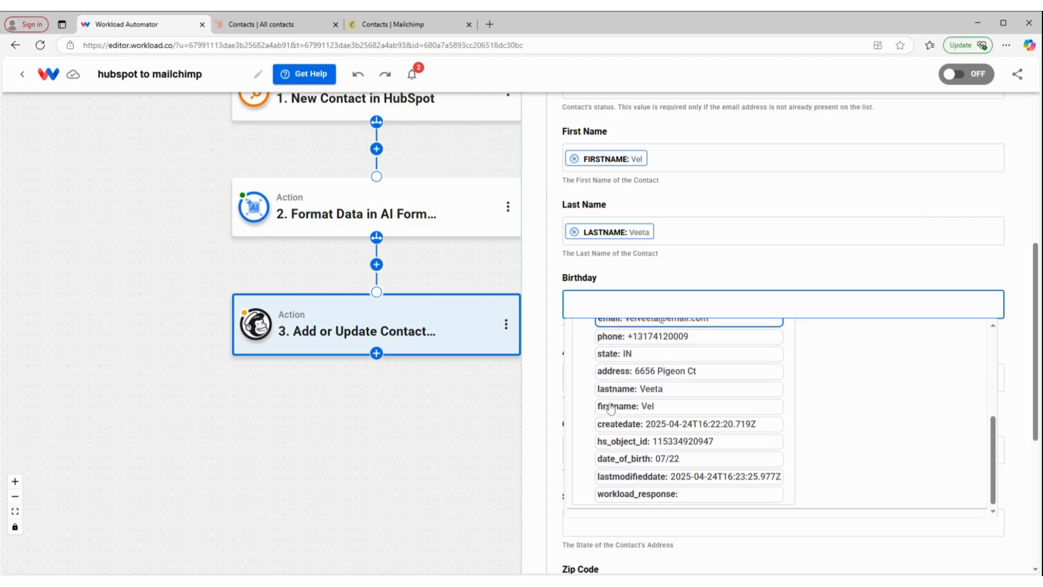
left_click(641, 457)
left_click(637, 271)
Step: Map the Address field to the address output of the Format Data step
scroll(640, 352, "down", 1)
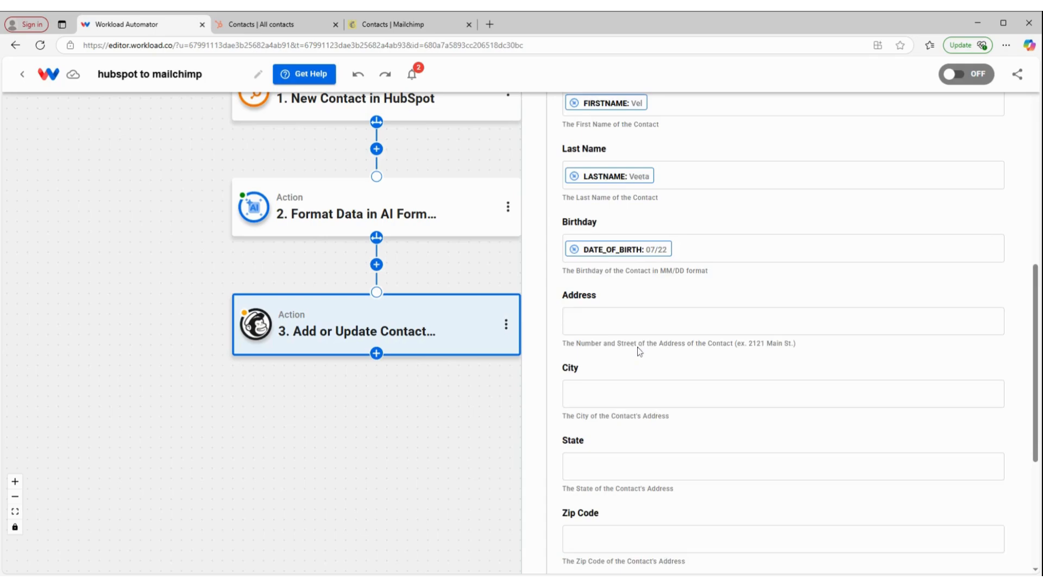
left_click(639, 322)
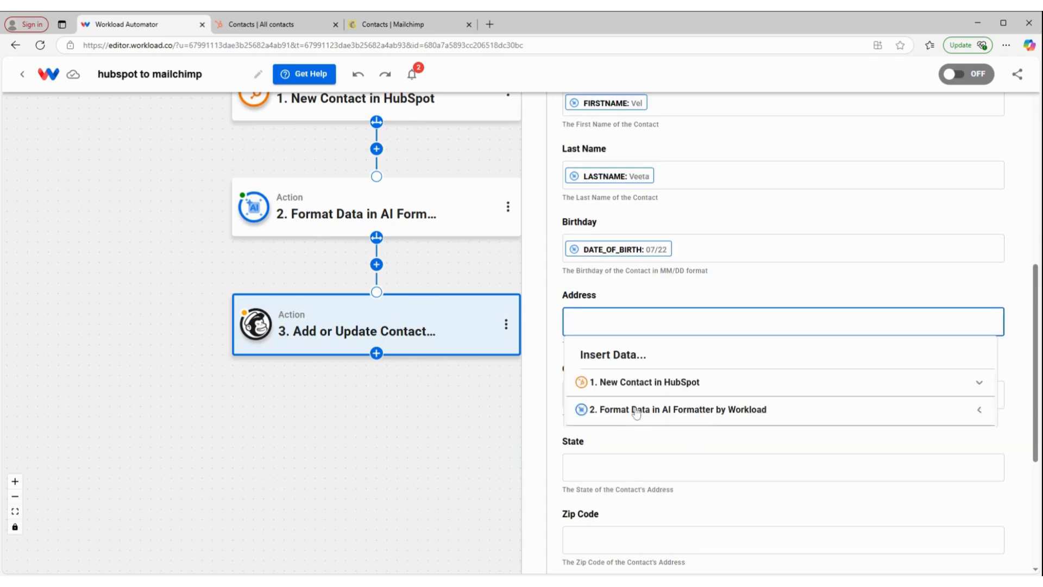
left_click(582, 409)
scroll(663, 487, "down", 1)
scroll(663, 488, "down", 1)
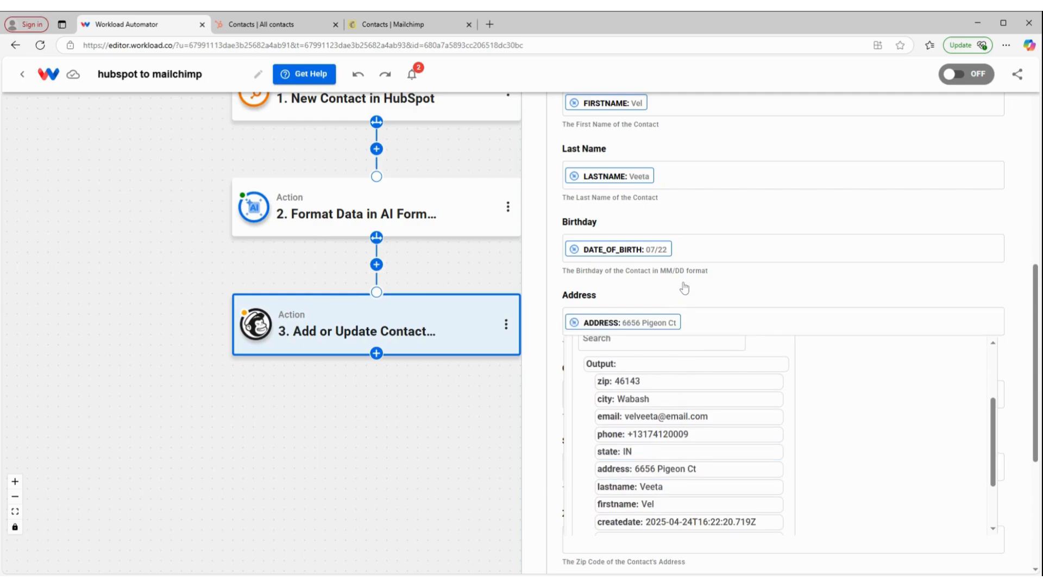
Step: Map the City field to the city output of the Format Data step
scroll(655, 353, "down", 1)
left_click(659, 335)
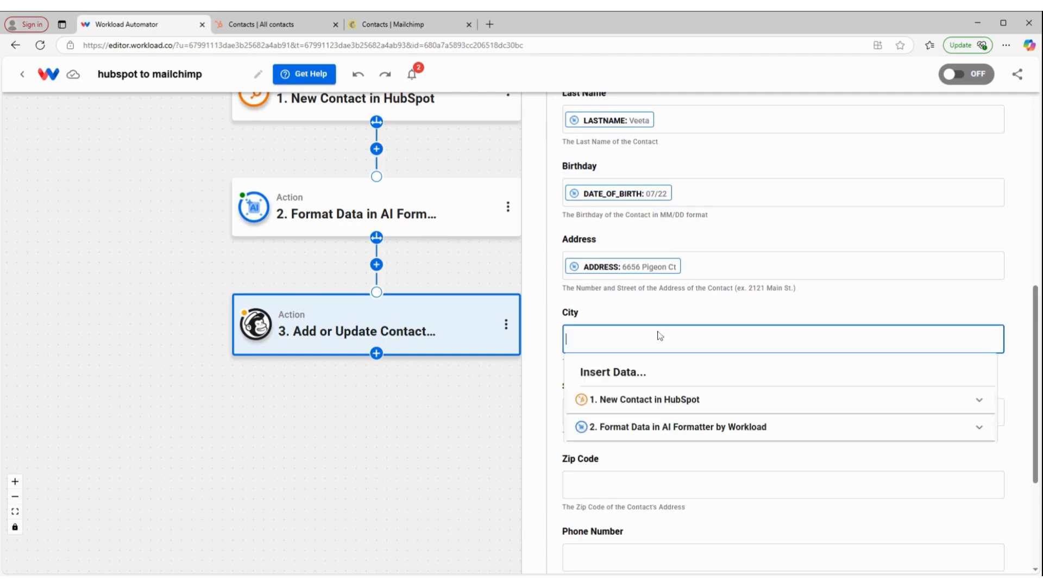
left_click(657, 426)
scroll(657, 434, "down", 2)
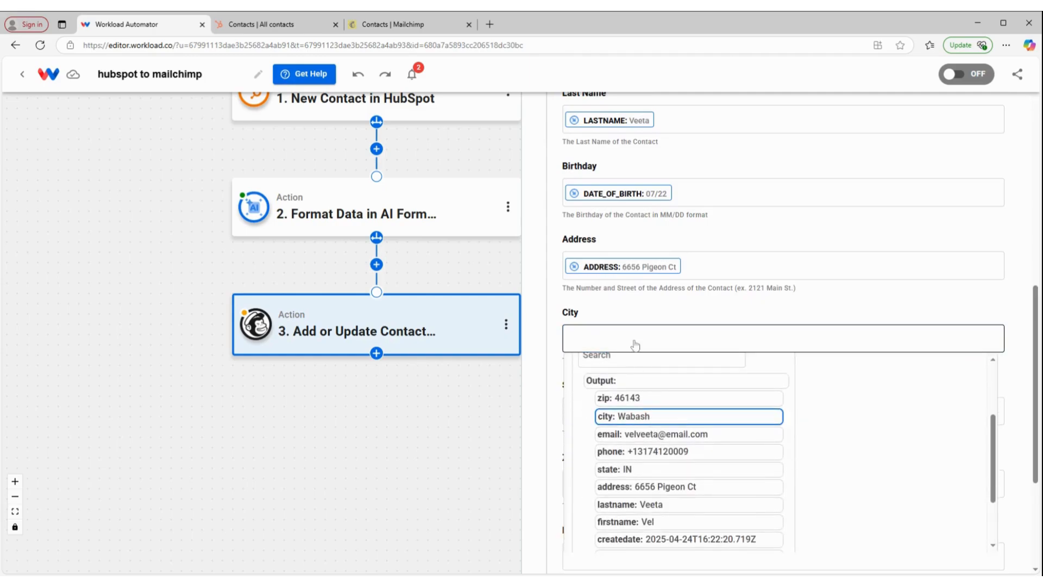
left_click(638, 299)
Step: Map the State field to the state output of the Format Data step
scroll(654, 367, "down", 1)
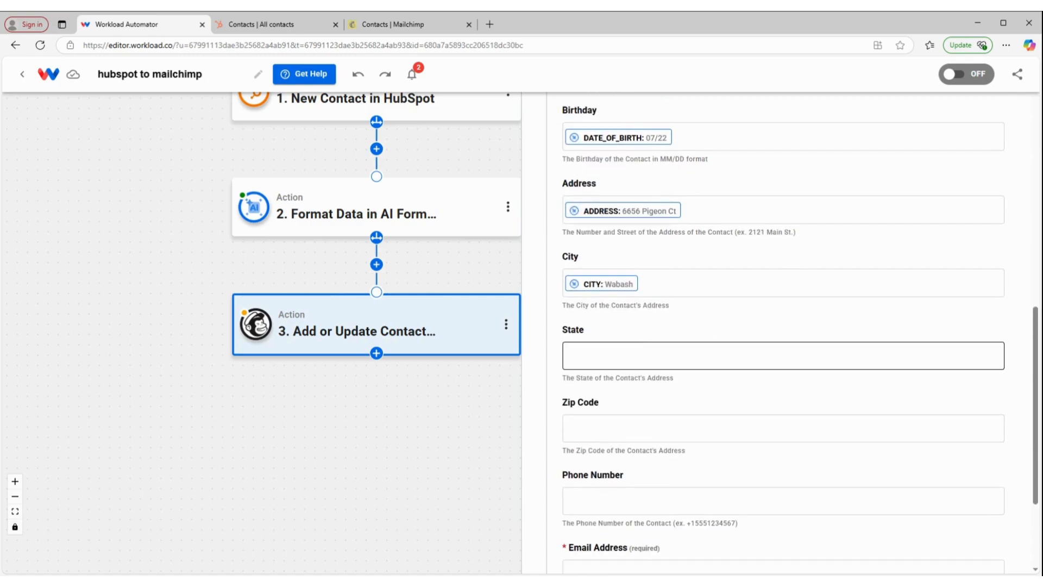
left_click(642, 349)
scroll(642, 348, "down", 2)
left_click(647, 335)
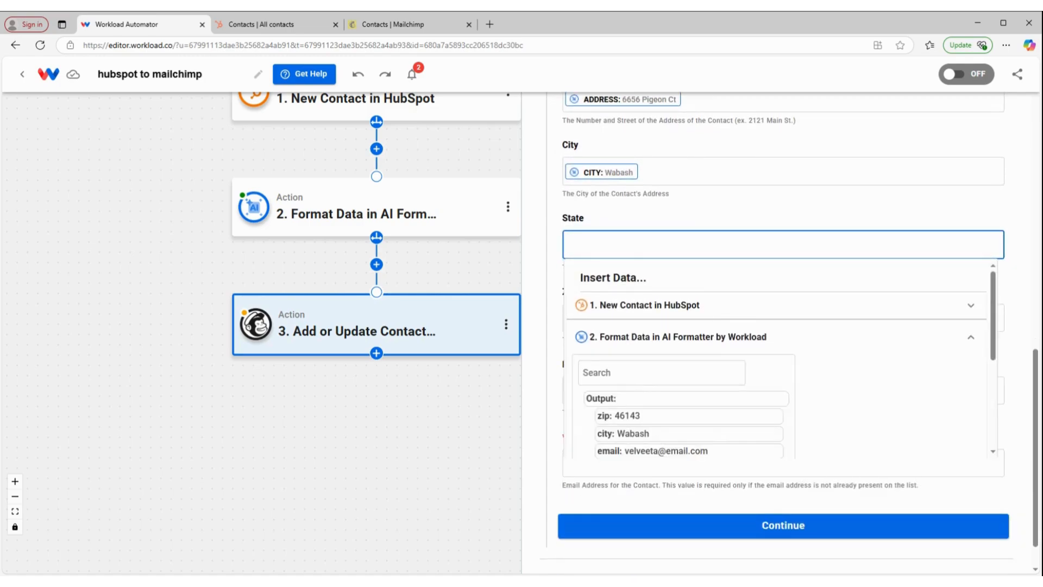
scroll(650, 324, "down", 3)
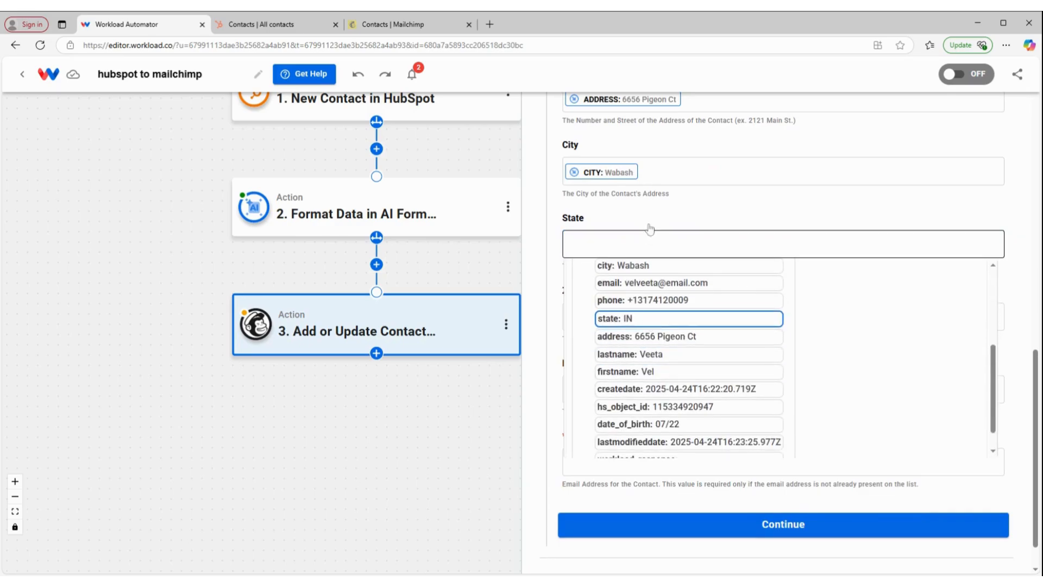
left_click(659, 212)
Step: Map the Zip Code field to the zip output of the Format Data step
left_click(649, 320)
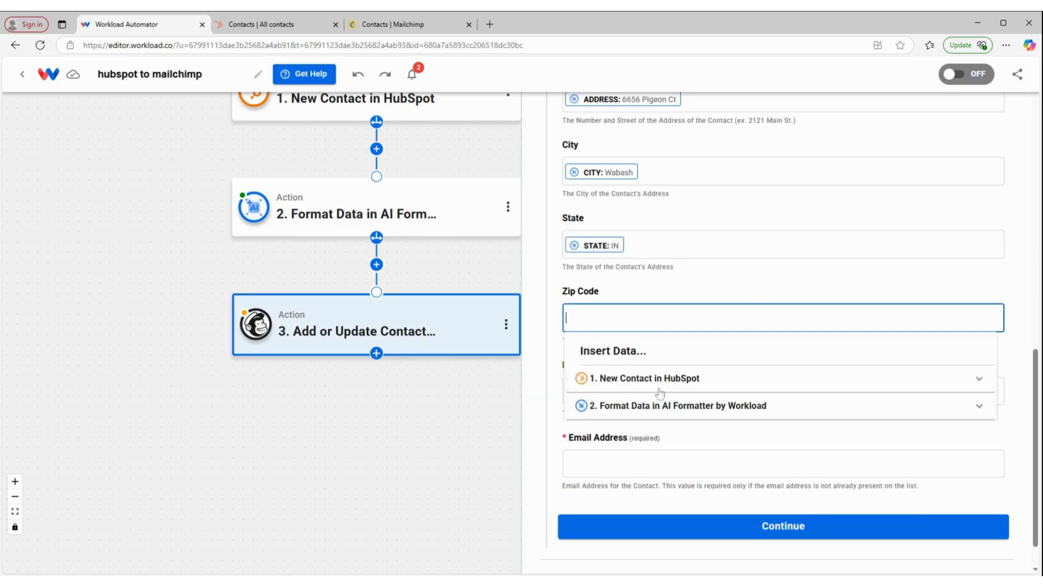
left_click(603, 405)
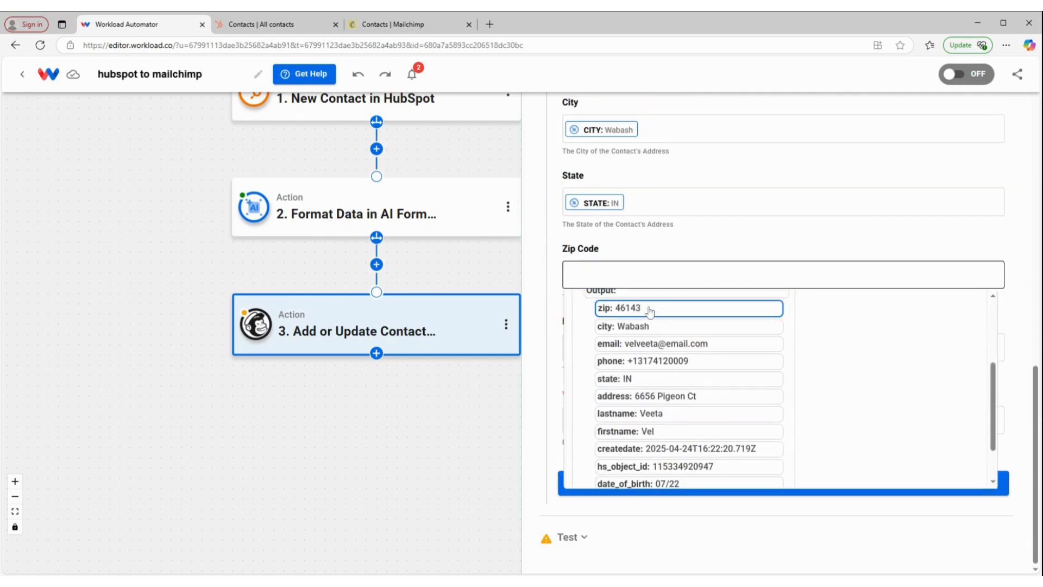
left_click(625, 235)
Step: Map the Phone Number field to the phone output of the Format Data step
left_click(597, 345)
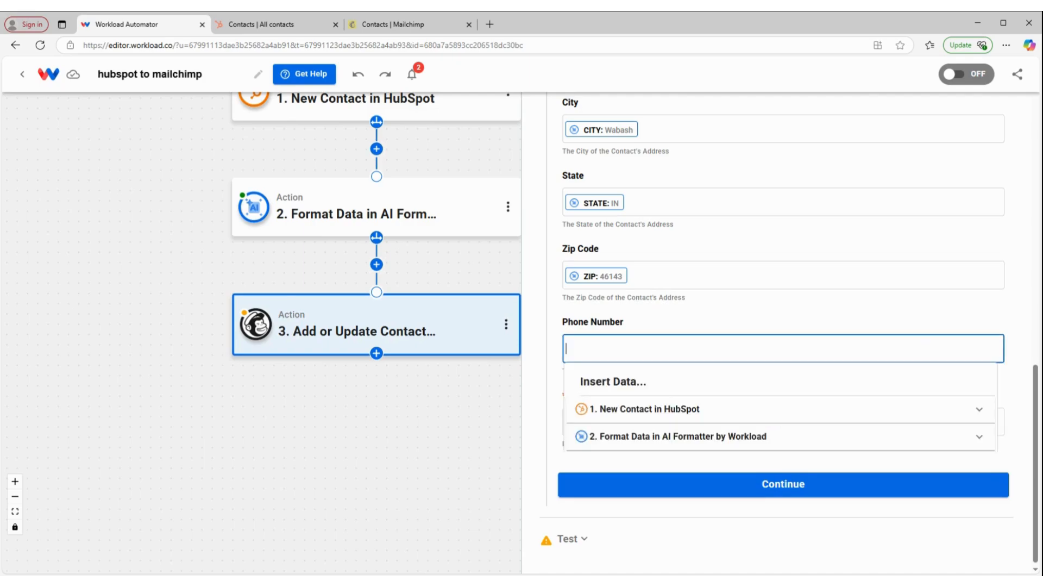
left_click(661, 447)
scroll(661, 451, "down", 3)
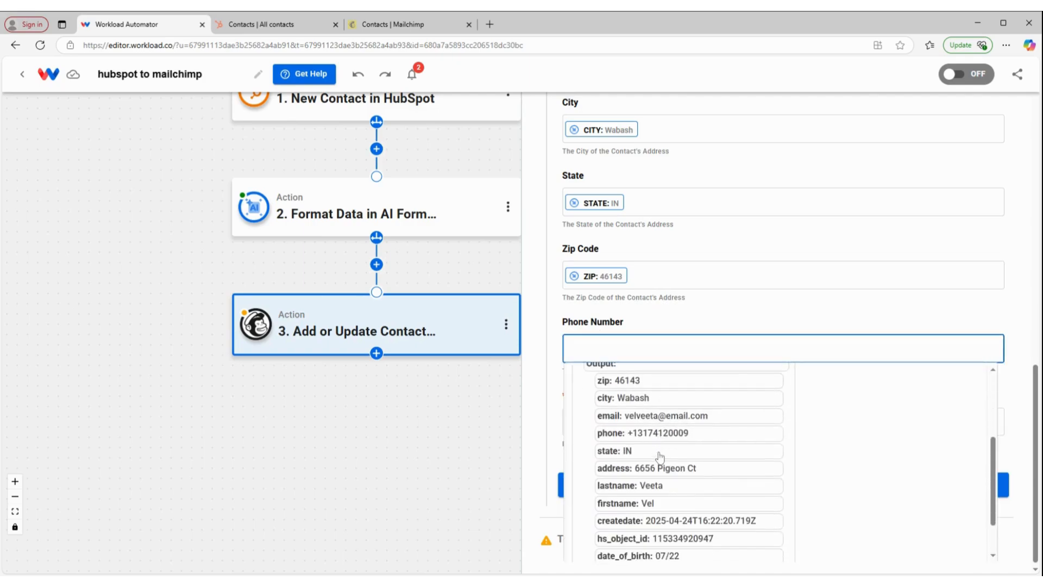
left_click(653, 311)
Step: Map the required Email Address field to the email output of the Format Data step
left_click(597, 422)
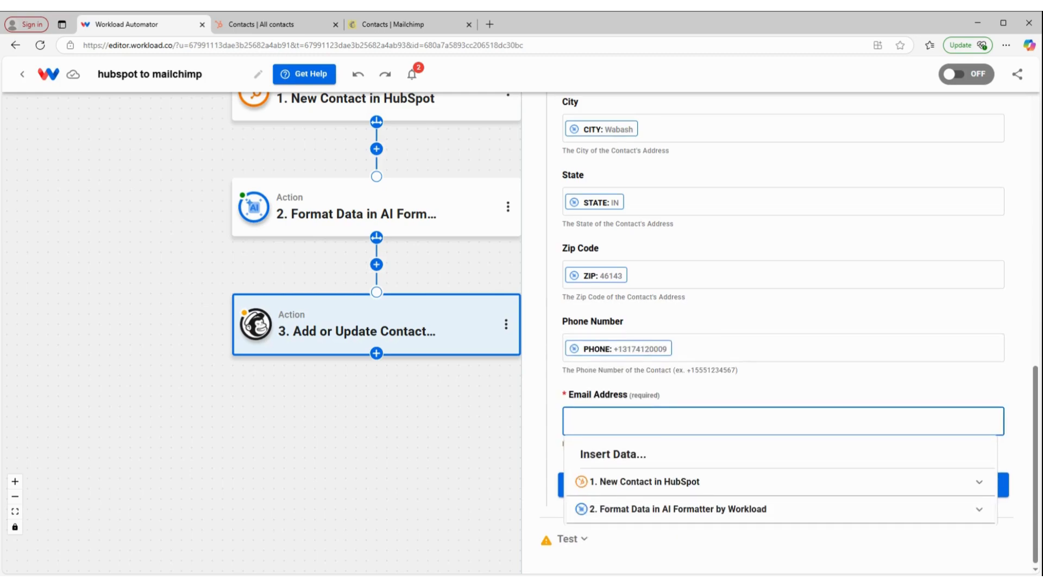
left_click(678, 510)
scroll(678, 506, "down", 5)
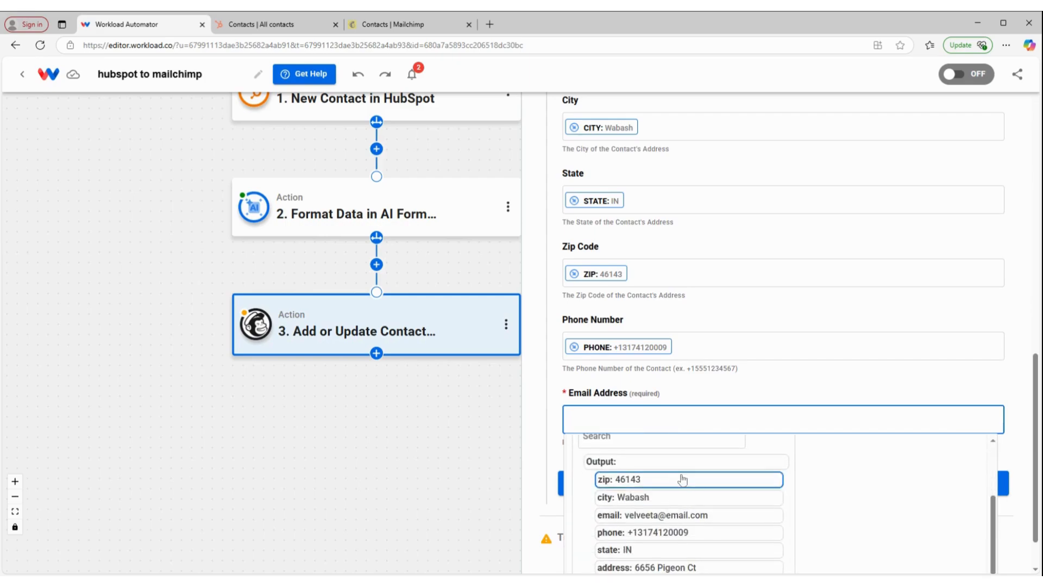
left_click(686, 466)
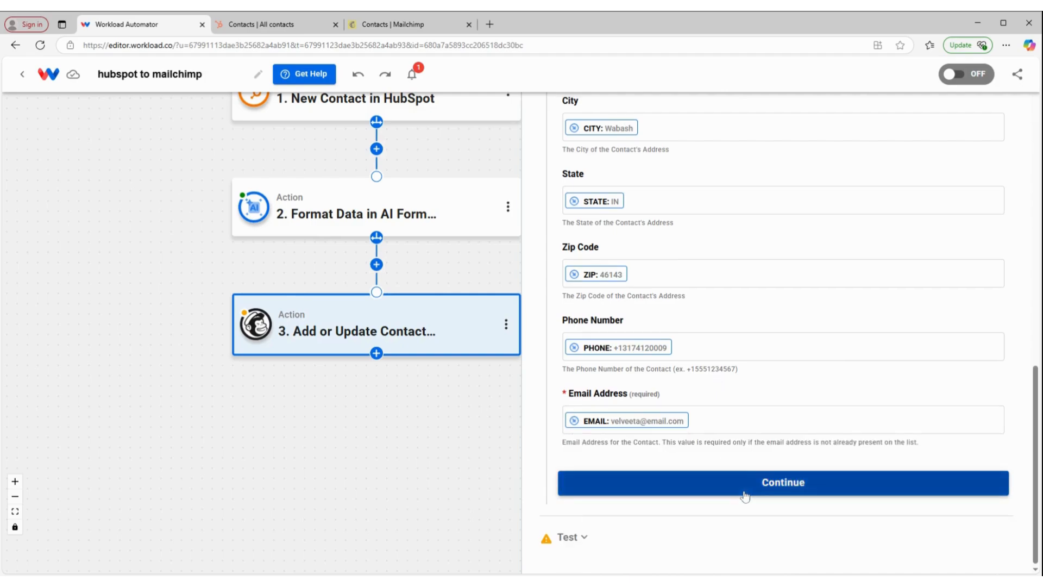
Step: Run the test of the Mailchimp Add or Update Contact action with the mapped sample data and finish the action's setup
left_click(745, 495)
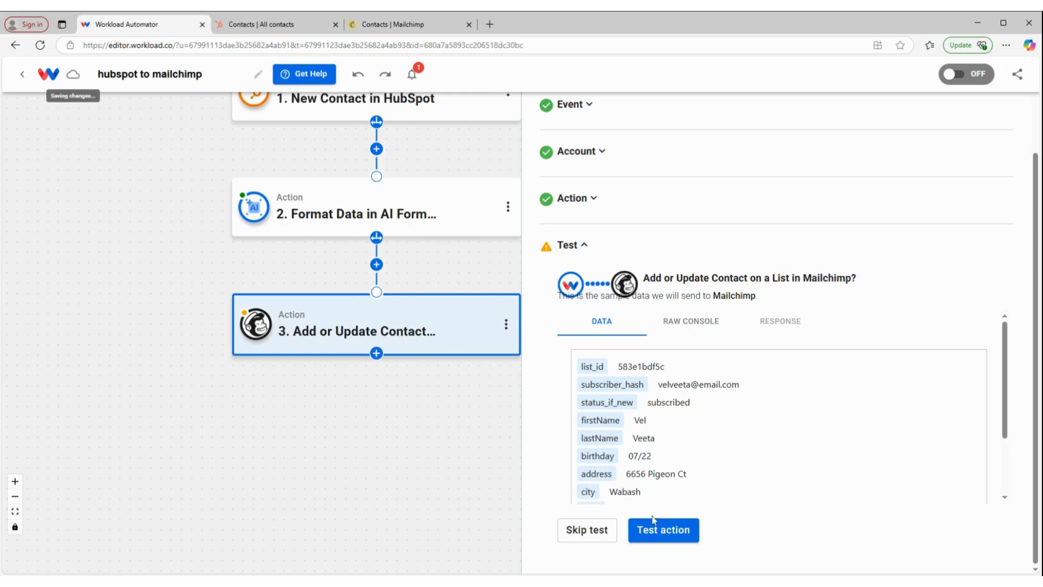
left_click(662, 531)
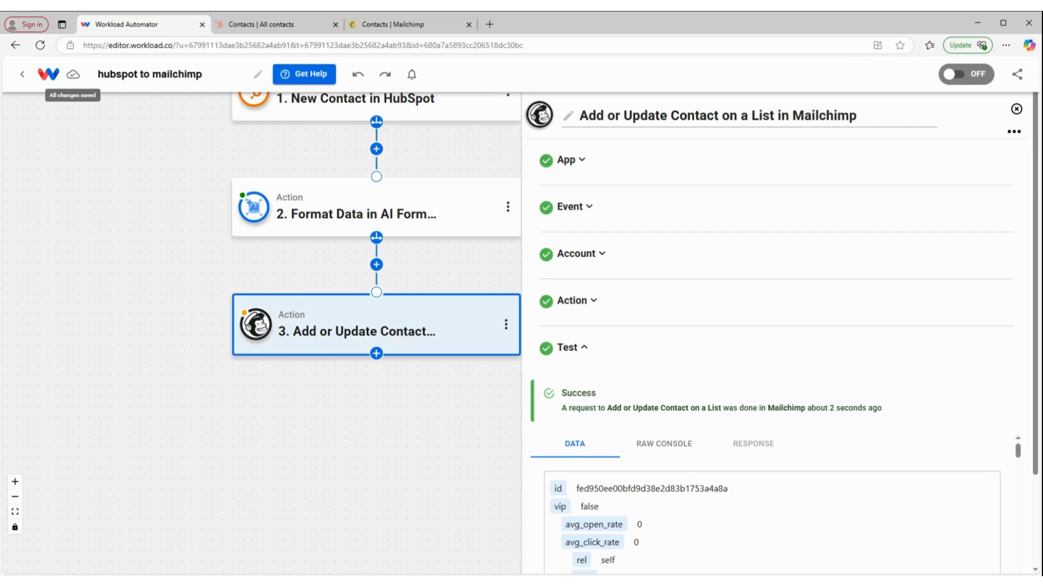
scroll(674, 492, "down", 10)
scroll(653, 488, "down", 10)
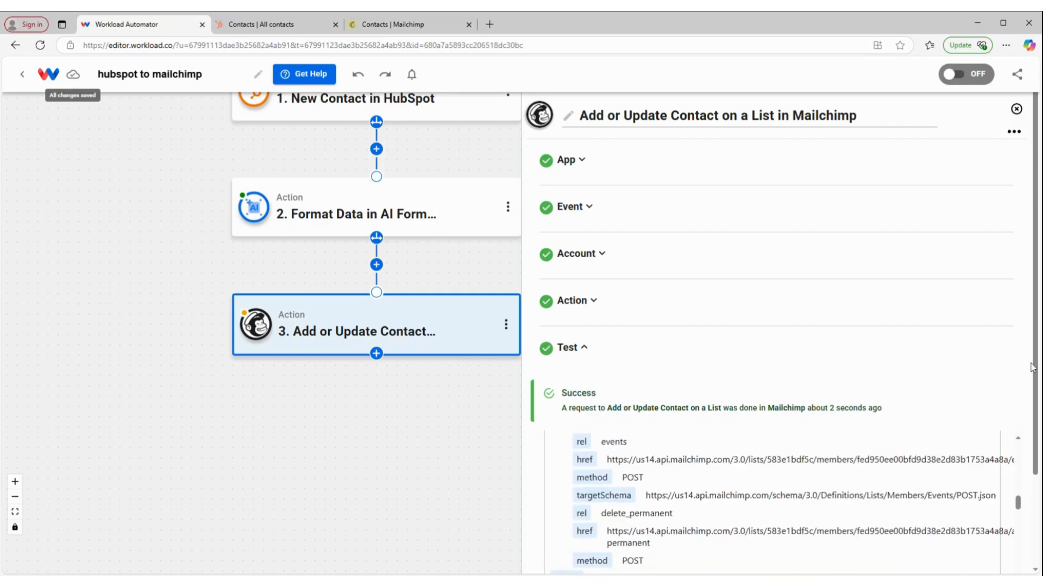
left_click(646, 552)
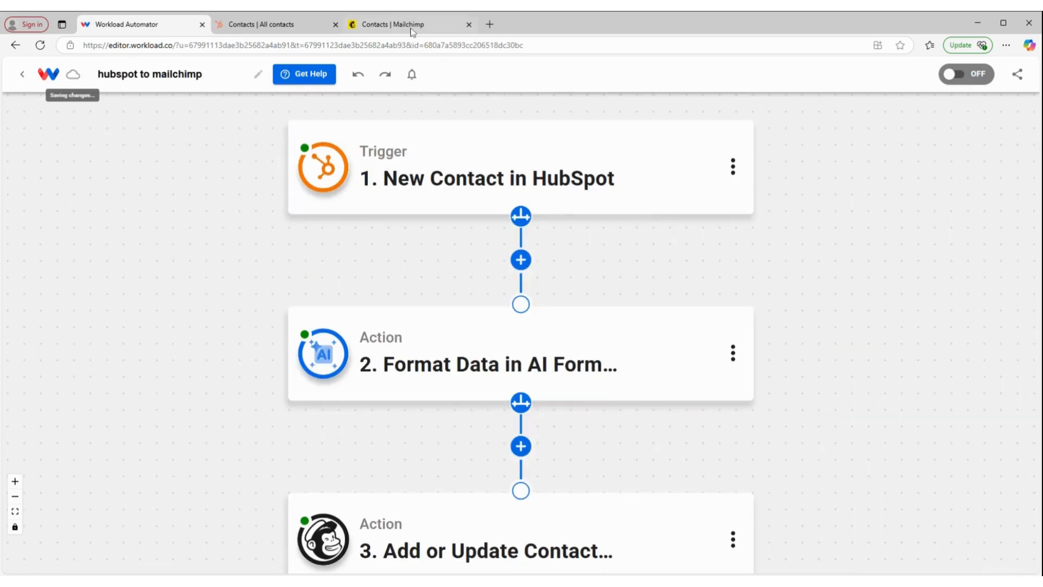
Step: Switch to Mailchimp and reload the workload audience's contact list to check for the test contact
left_click(419, 28)
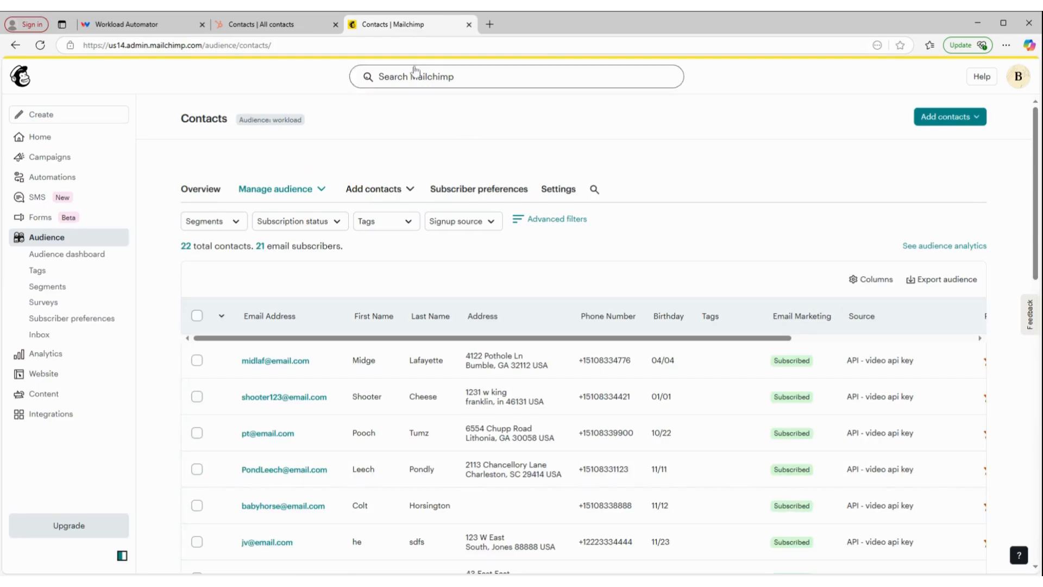
left_click(416, 45)
key("Return")
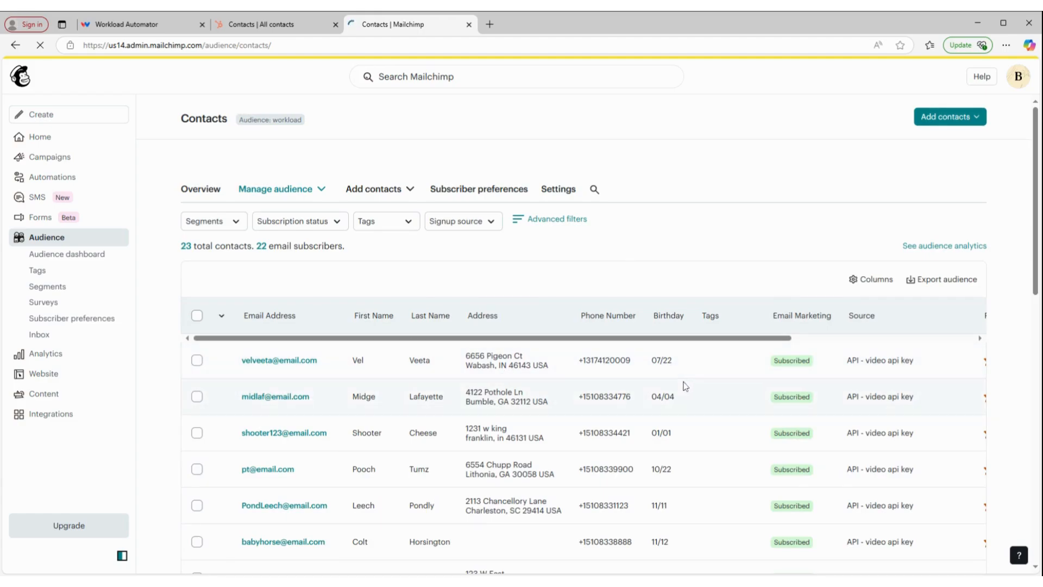
Step: Return to Workload Automator and activate the hubspot to mailchimp workflow
left_click(139, 24)
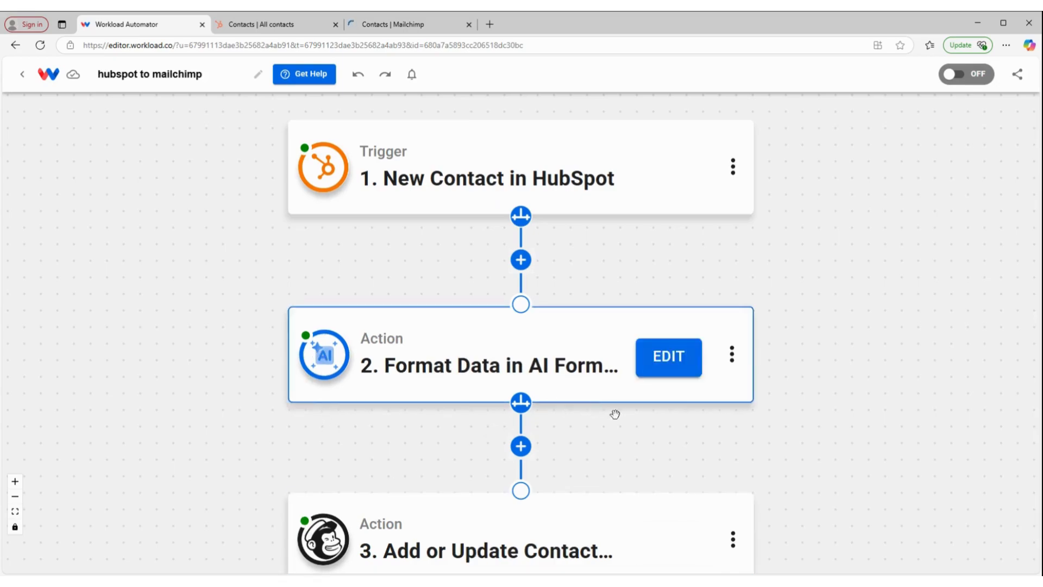
left_click(960, 77)
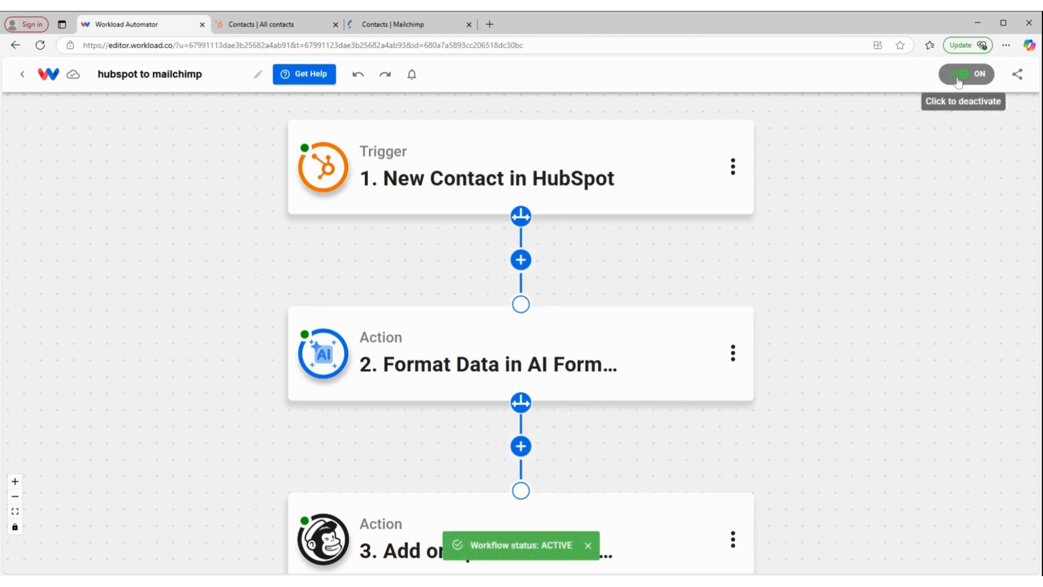